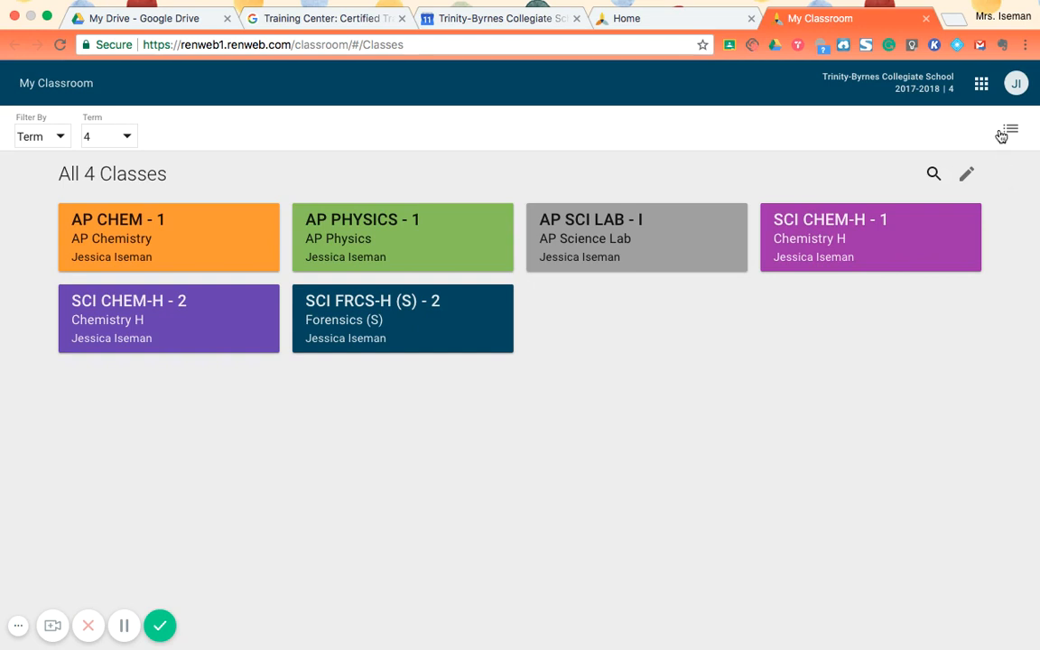
# - View the color choices for the class tiles, and hide them again
pyautogui.click(972, 176)
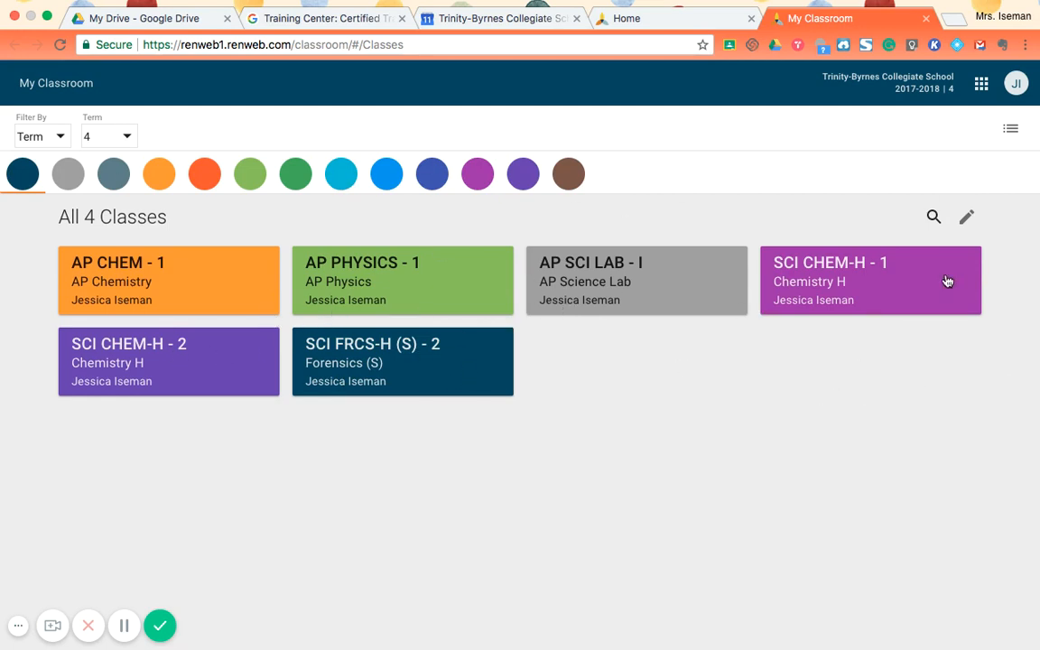
pyautogui.click(966, 217)
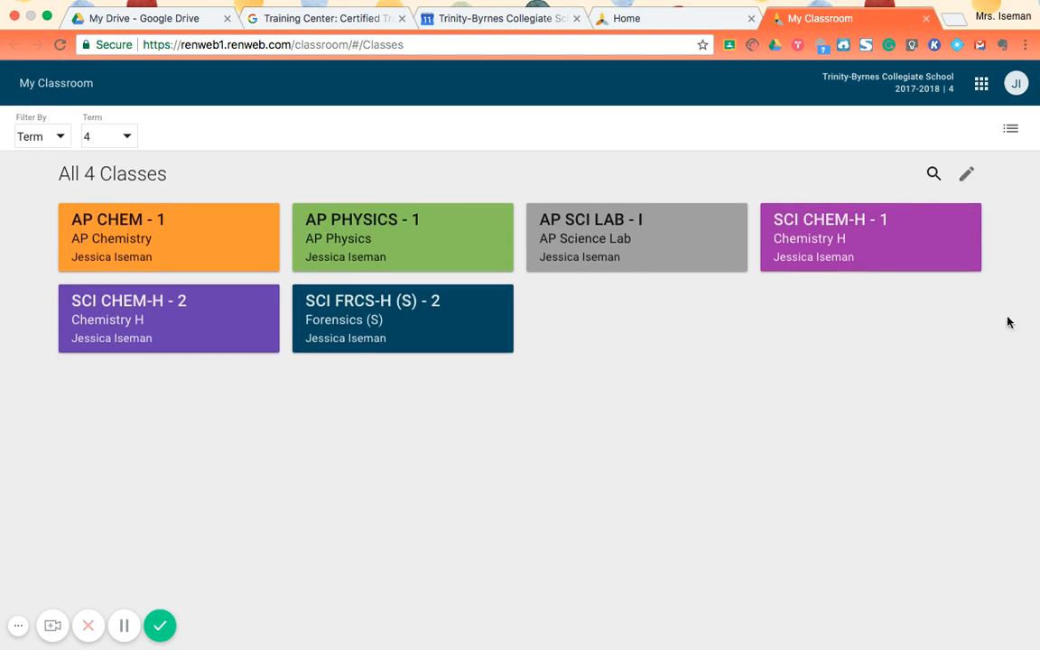
# - Open the AP SCI LAB - I class and look through its attendance roster
pyautogui.click(625, 219)
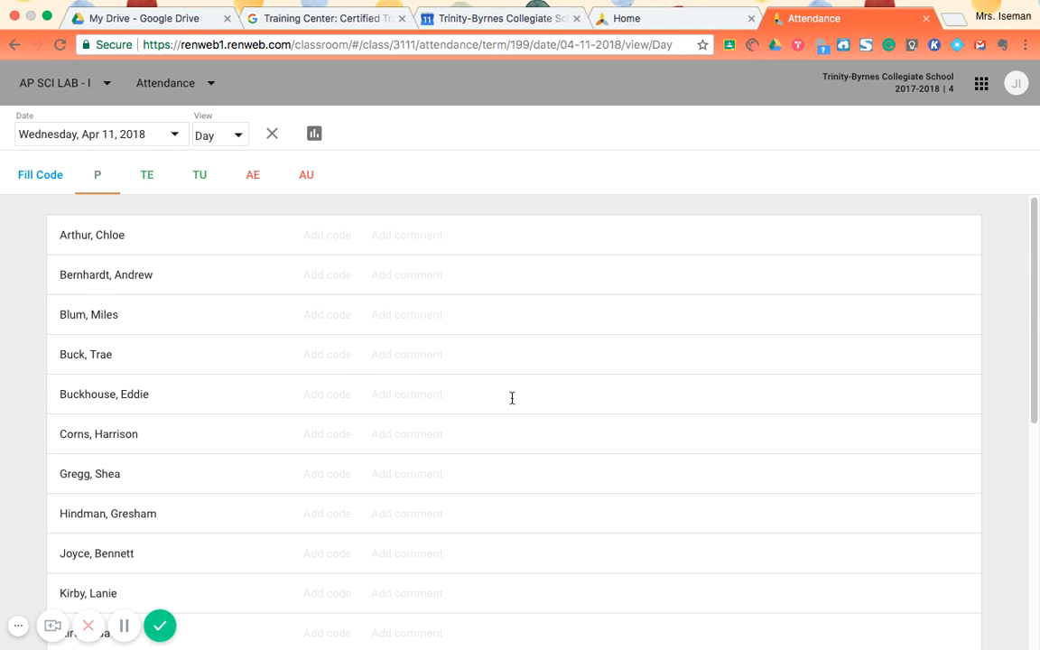
pyautogui.scroll(-5, 588, 419)
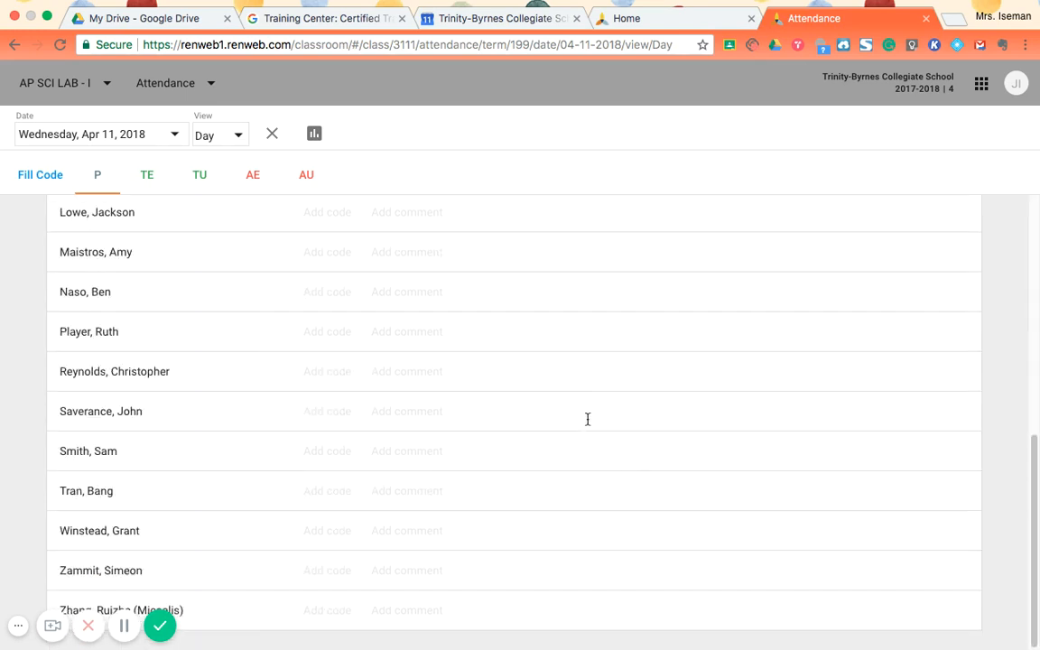
pyautogui.scroll(5, 271, 389)
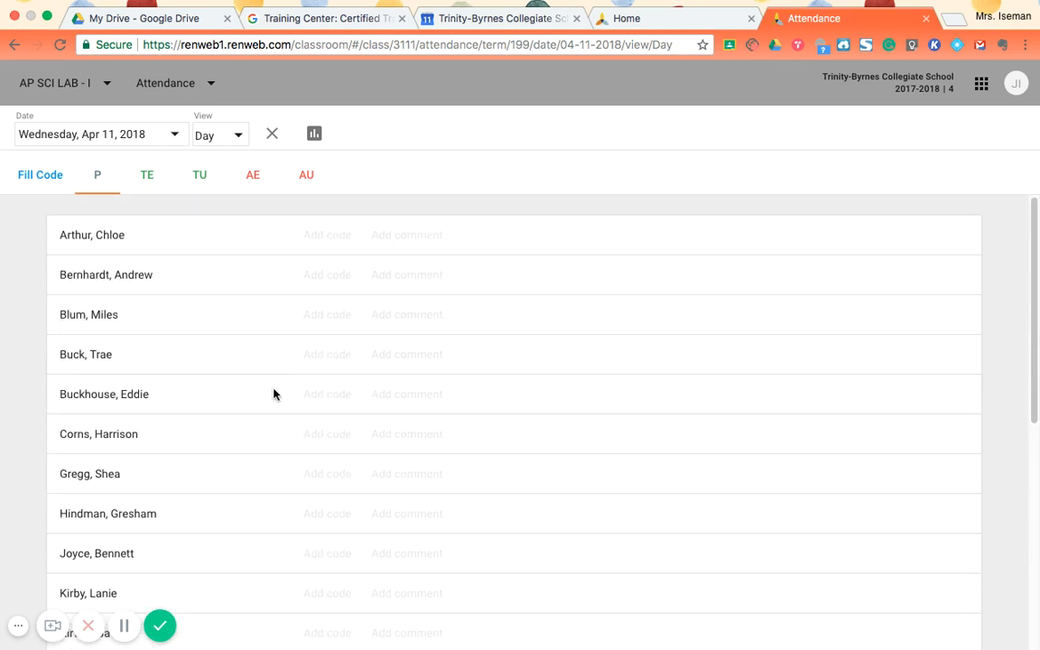
pyautogui.scroll(-5, 270, 391)
pyautogui.scroll(5, 262, 384)
# - Switch the class from Attendance to Gradebook and open the gradebook options
pyautogui.click(187, 86)
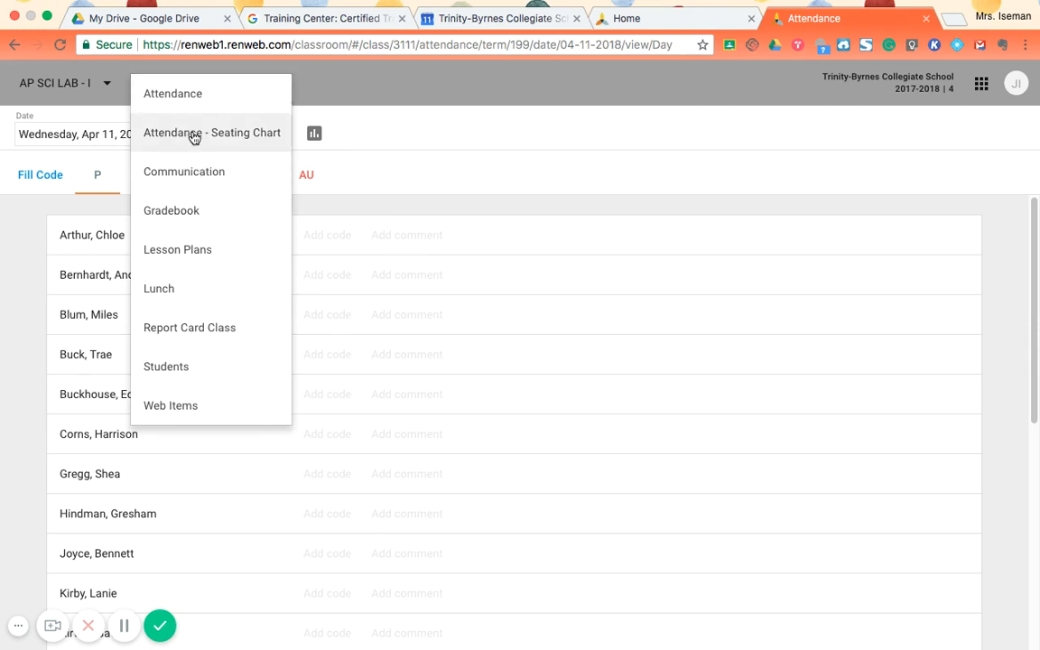
pyautogui.click(192, 211)
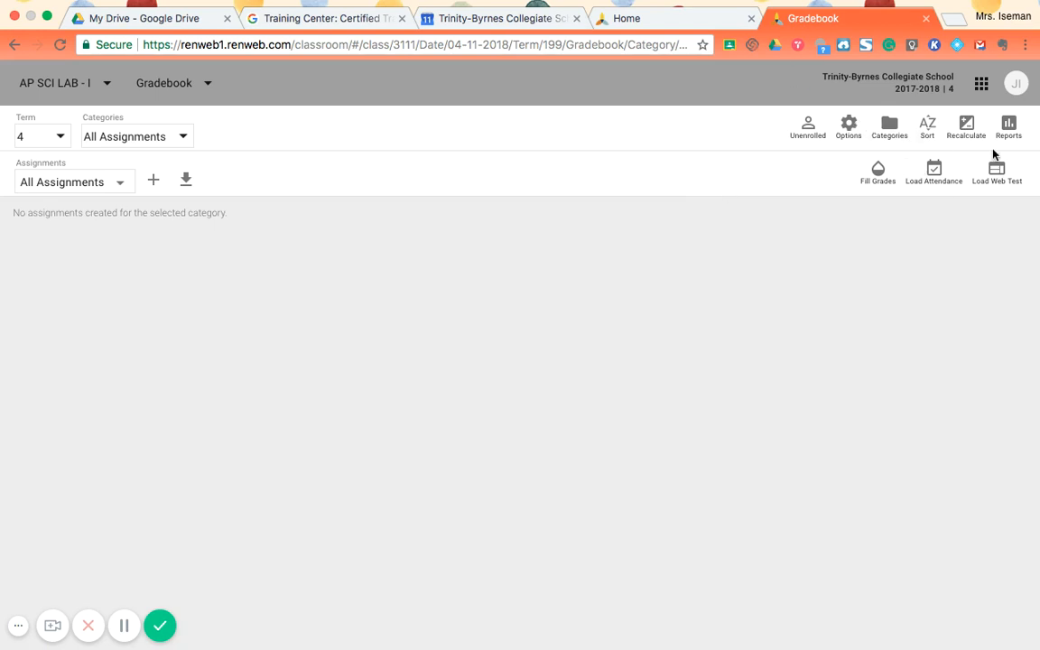
pyautogui.click(849, 127)
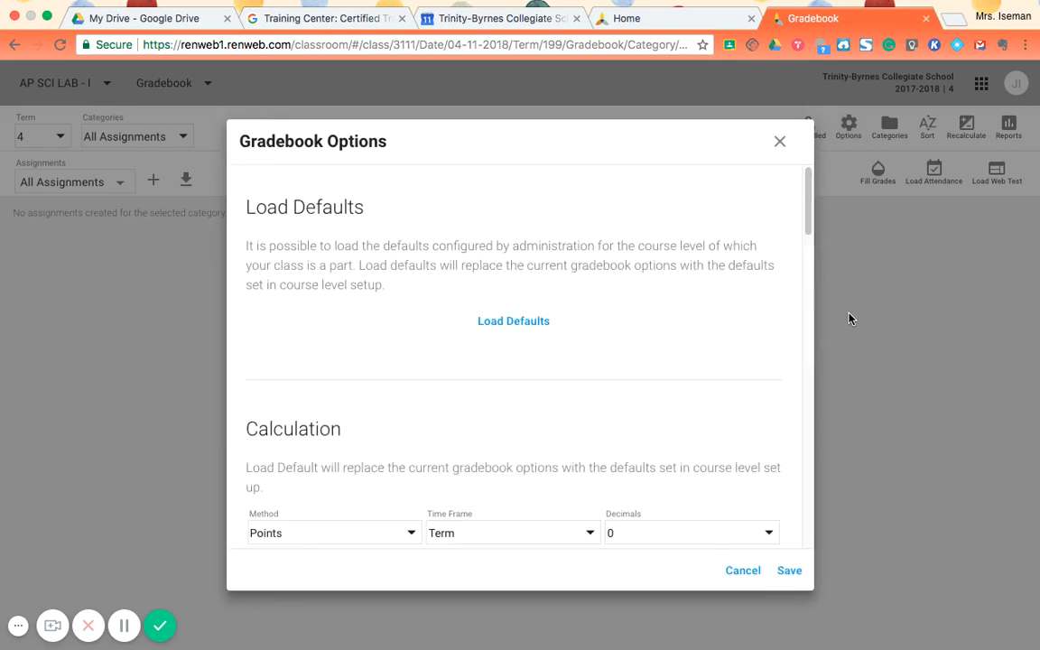
pyautogui.scroll(-5, 683, 463)
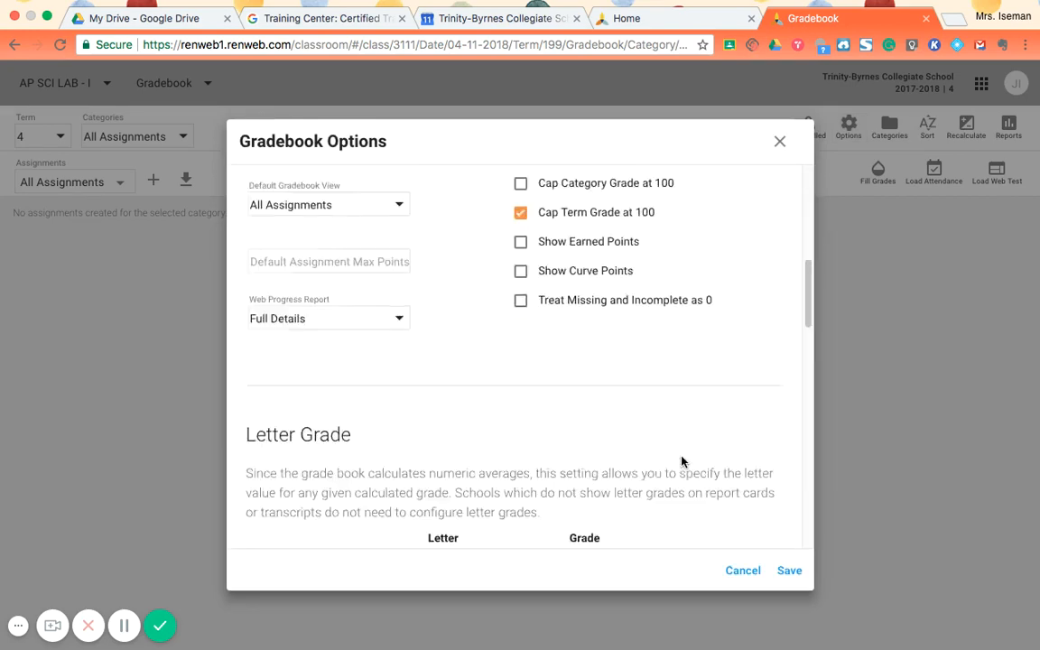
pyautogui.scroll(-10, 683, 462)
pyautogui.scroll(15, 683, 463)
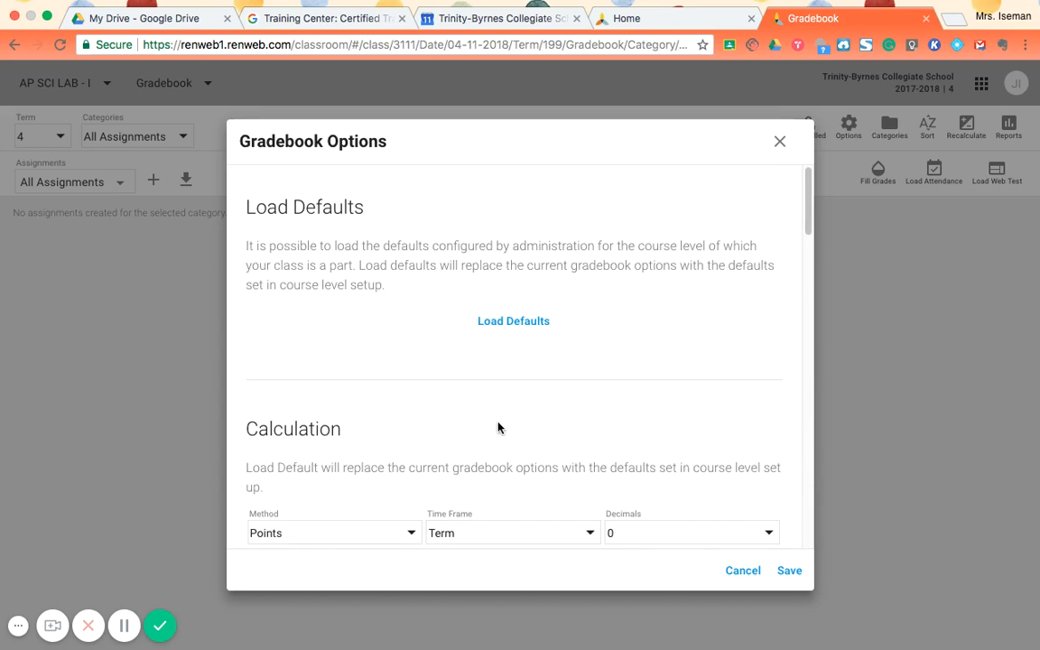
# - Try Mixed and Percent as the grade calculation method, and set it back to Points
pyautogui.scroll(-2, 392, 487)
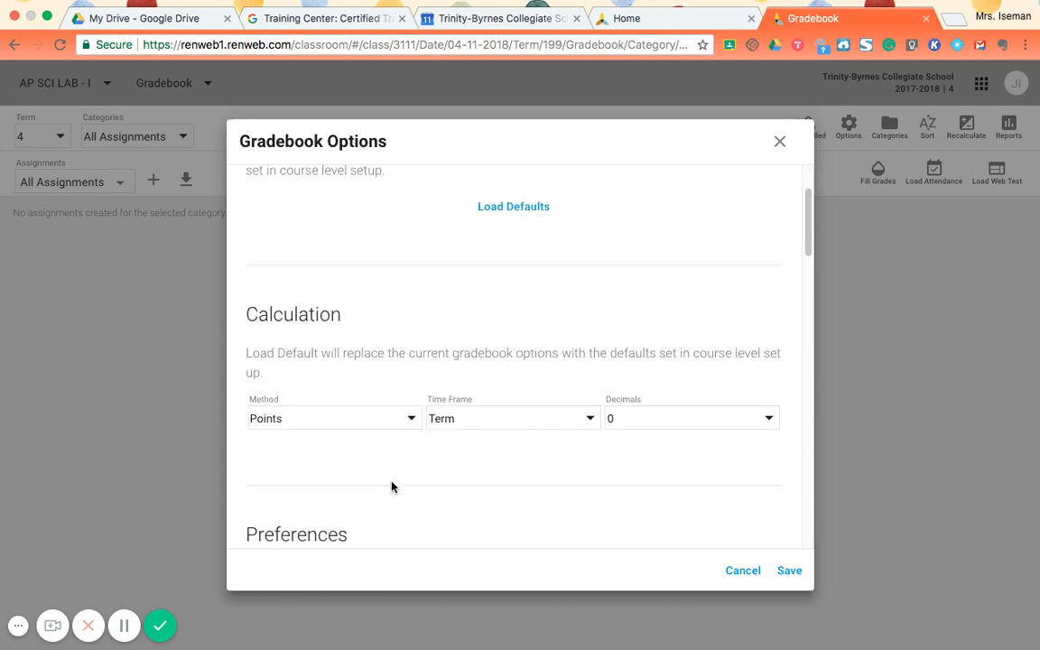
pyautogui.click(409, 421)
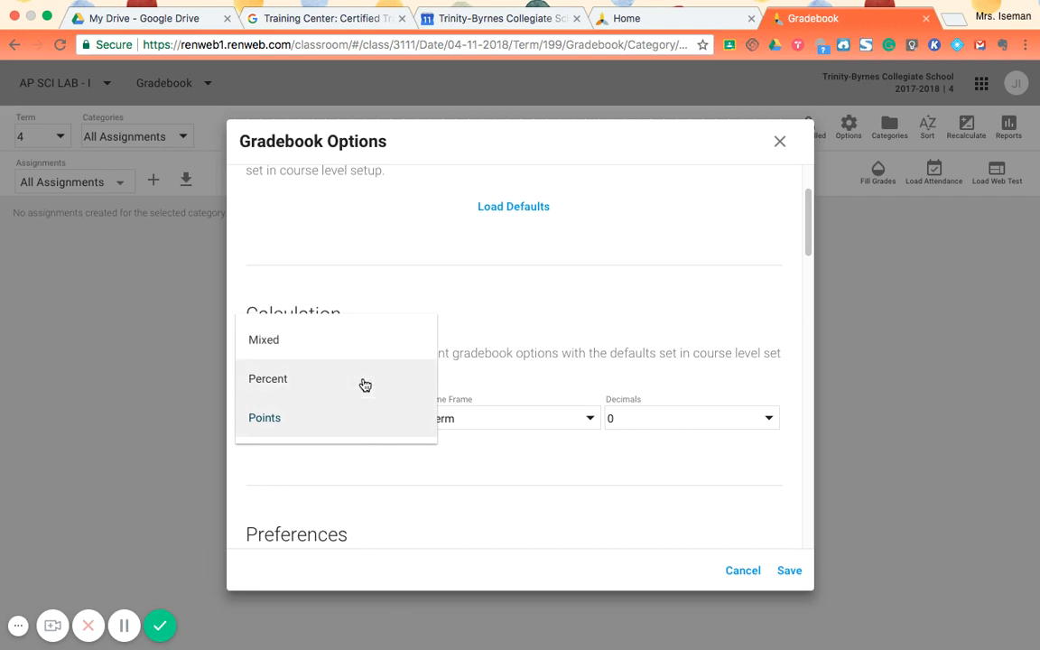
pyautogui.click(344, 348)
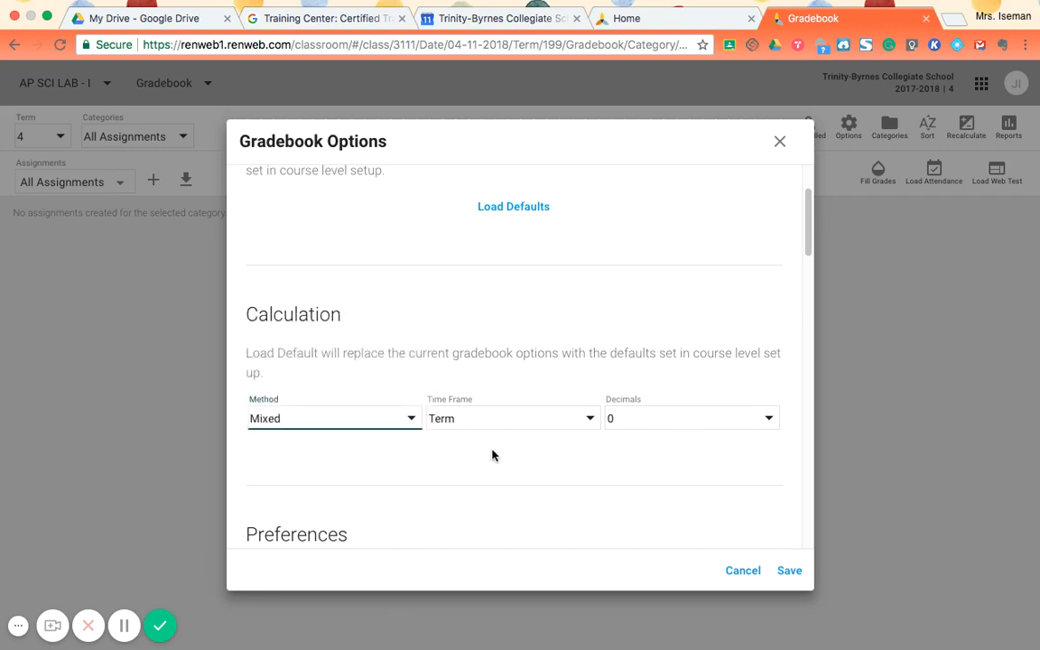
pyautogui.click(412, 424)
pyautogui.click(379, 466)
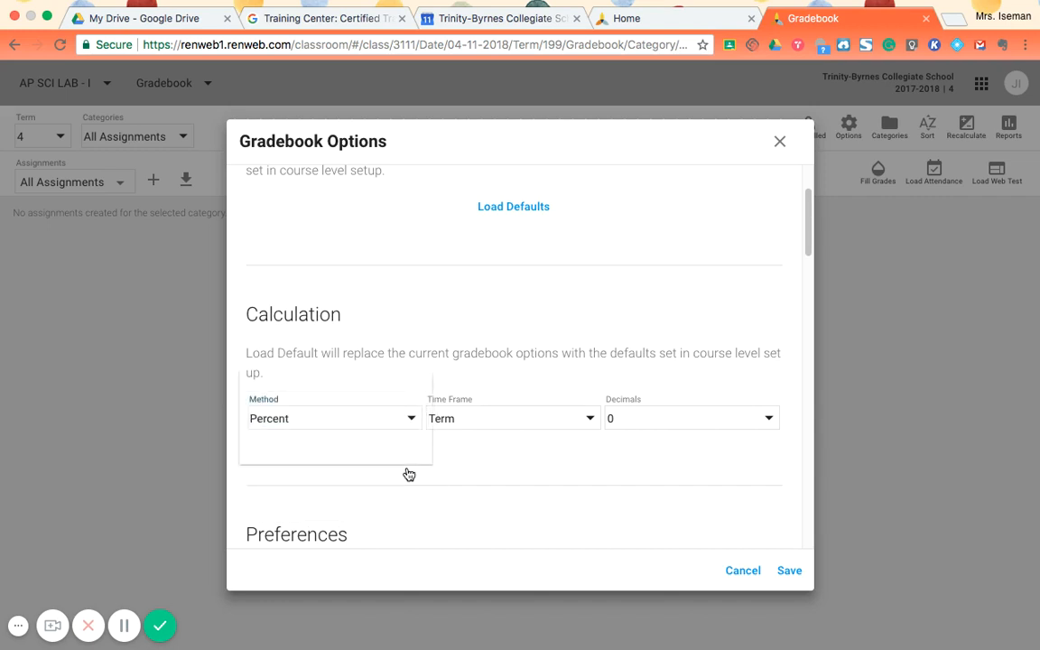
pyautogui.click(366, 463)
# - Check the available time frames and decimal settings for the grade calculation
pyautogui.click(489, 436)
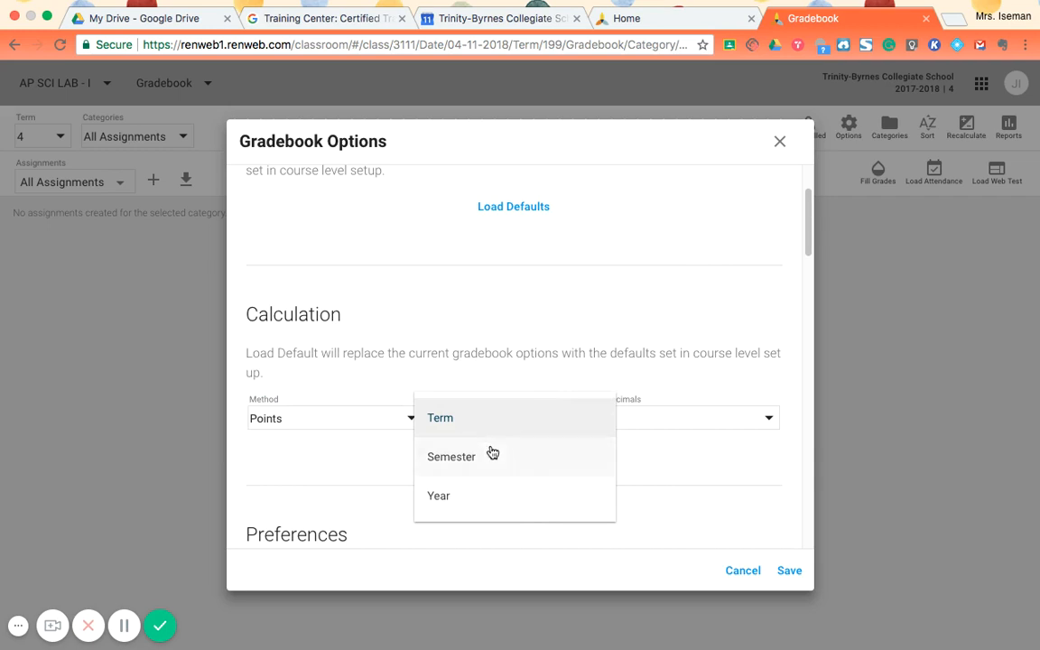
pyautogui.click(728, 502)
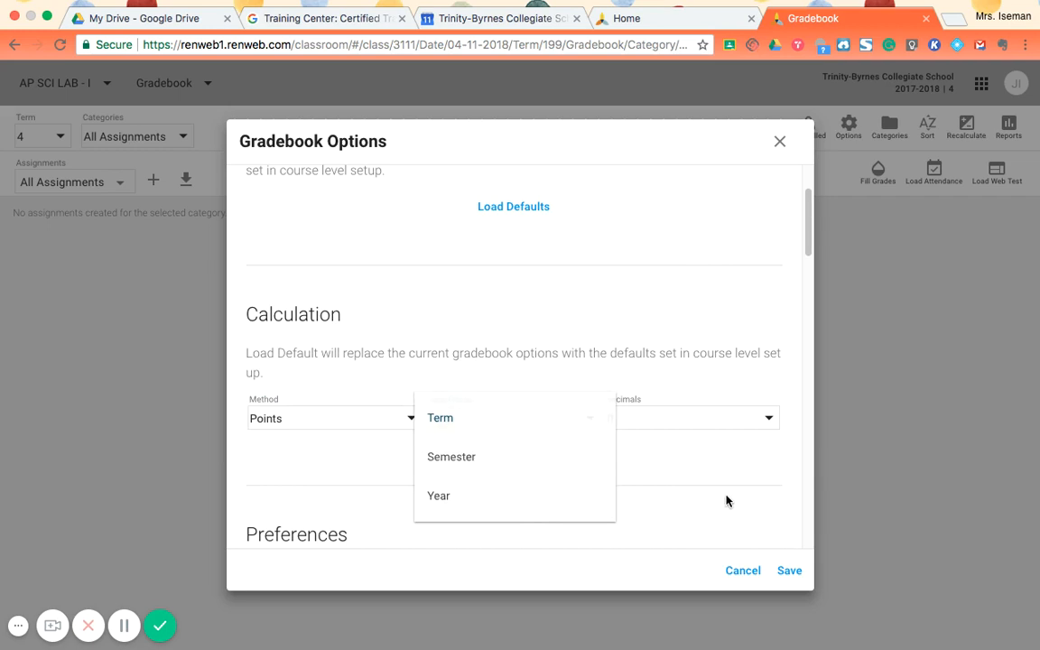
pyautogui.click(708, 428)
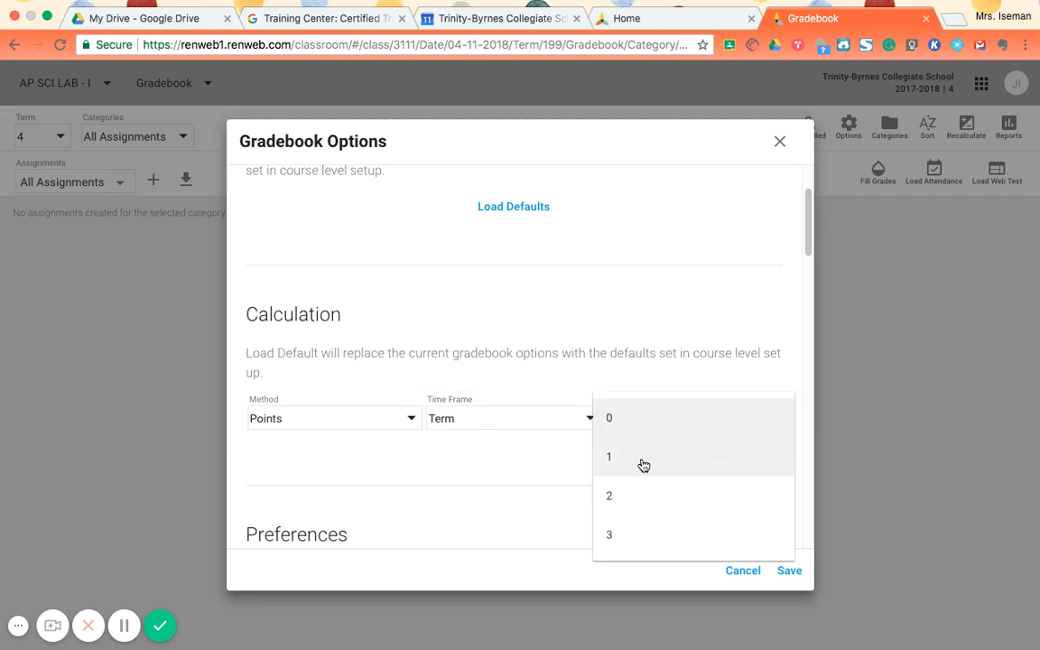
pyautogui.click(478, 471)
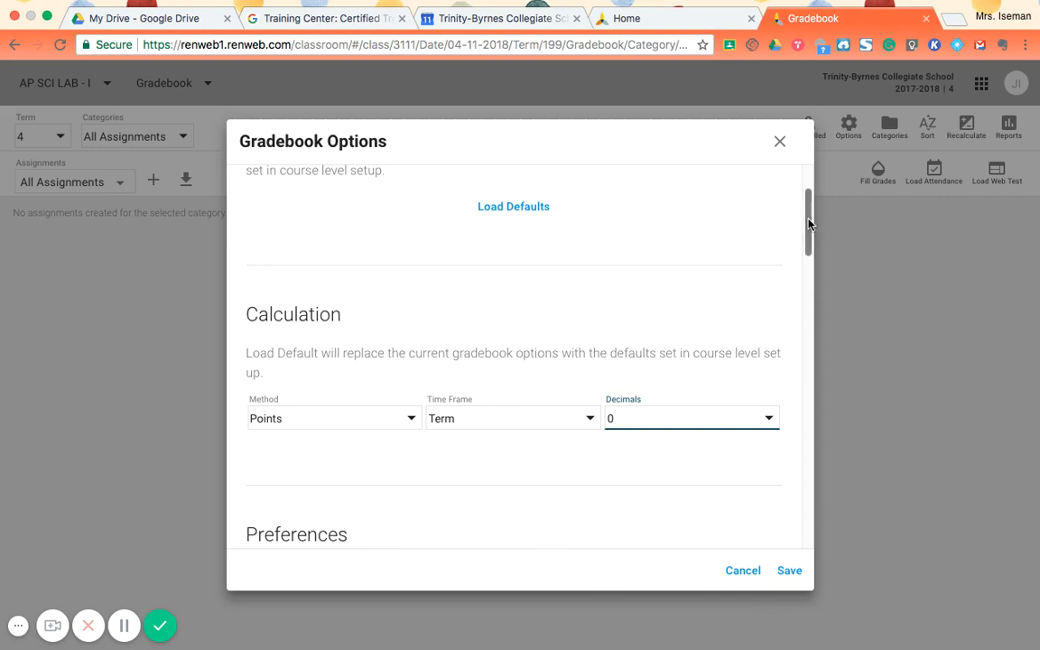
# - Examine the gradebook preferences and the full list of choices for the default gradebook view
pyautogui.moveTo(810, 224); pyautogui.dragTo(809, 242)
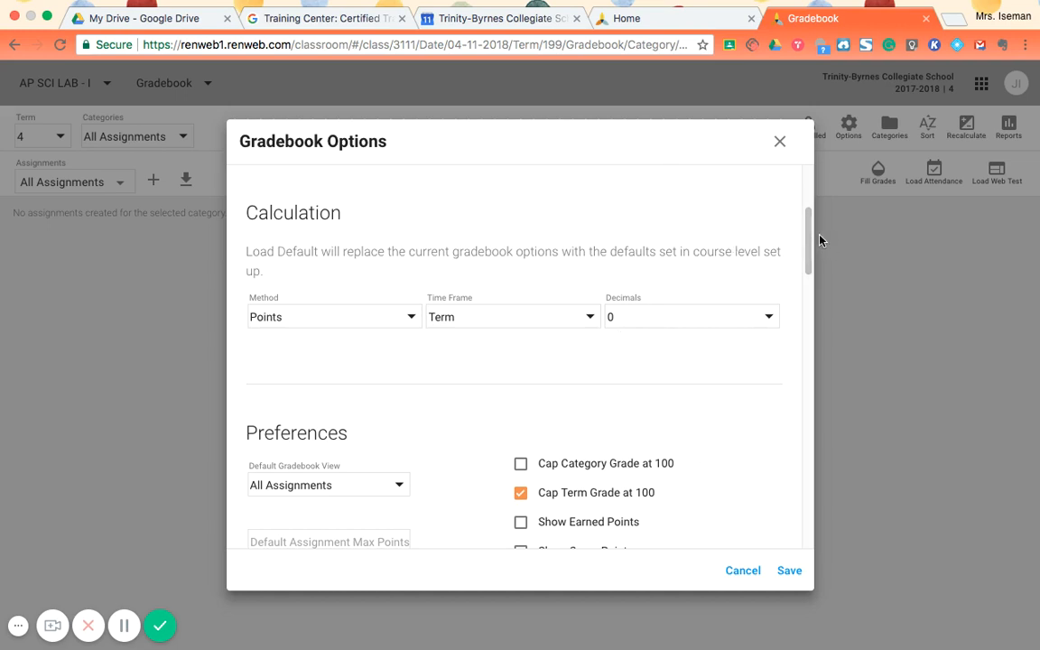
pyautogui.moveTo(811, 239); pyautogui.dragTo(822, 273)
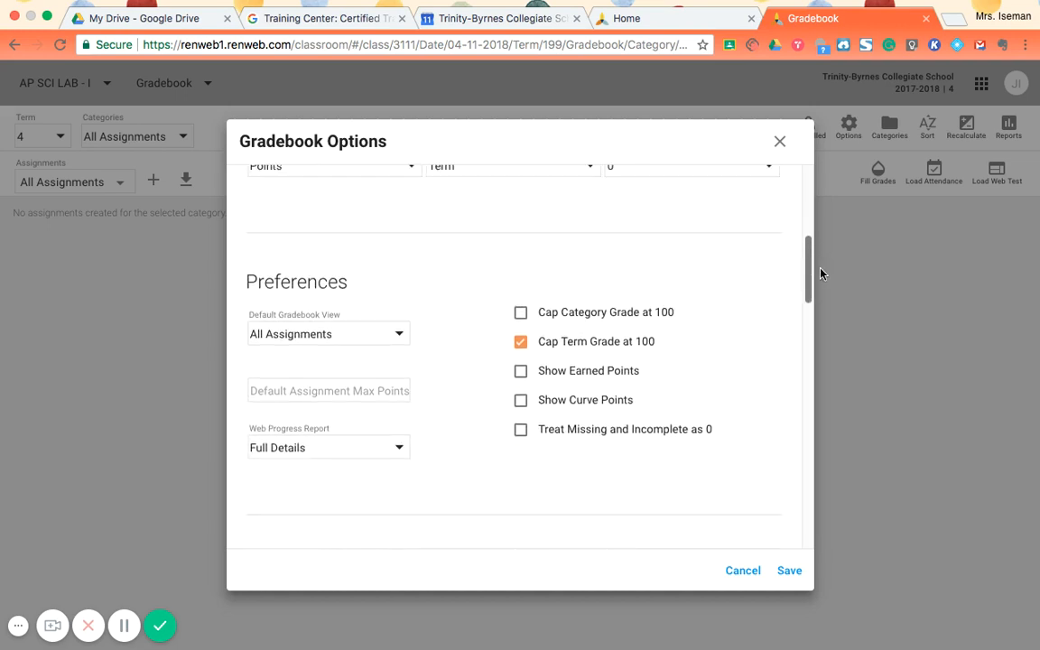
pyautogui.click(365, 343)
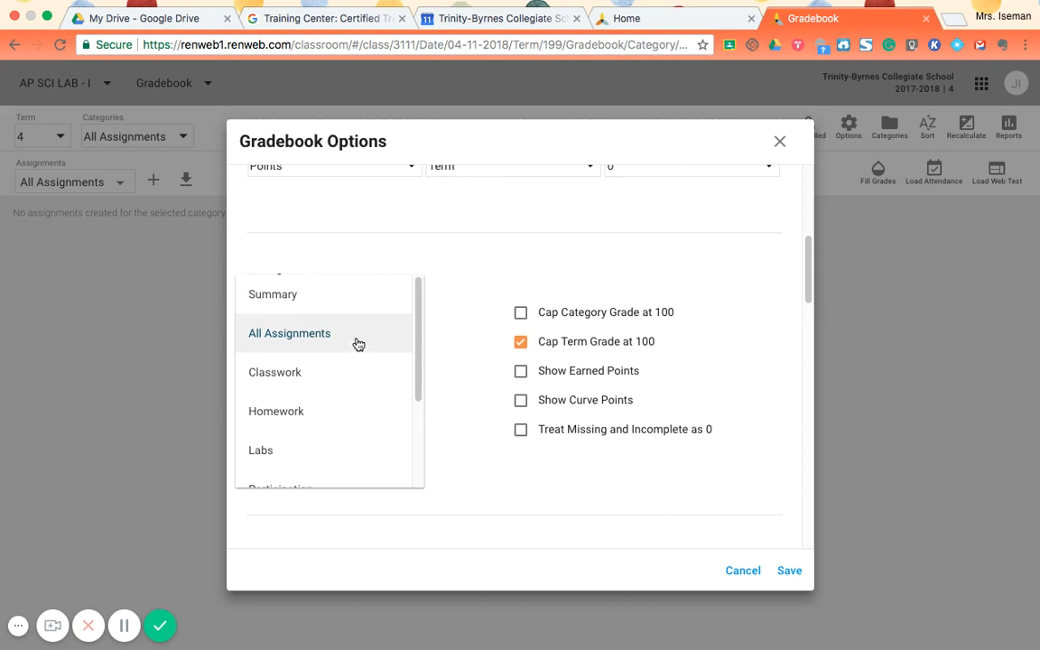
pyautogui.moveTo(418, 400); pyautogui.dragTo(449, 492)
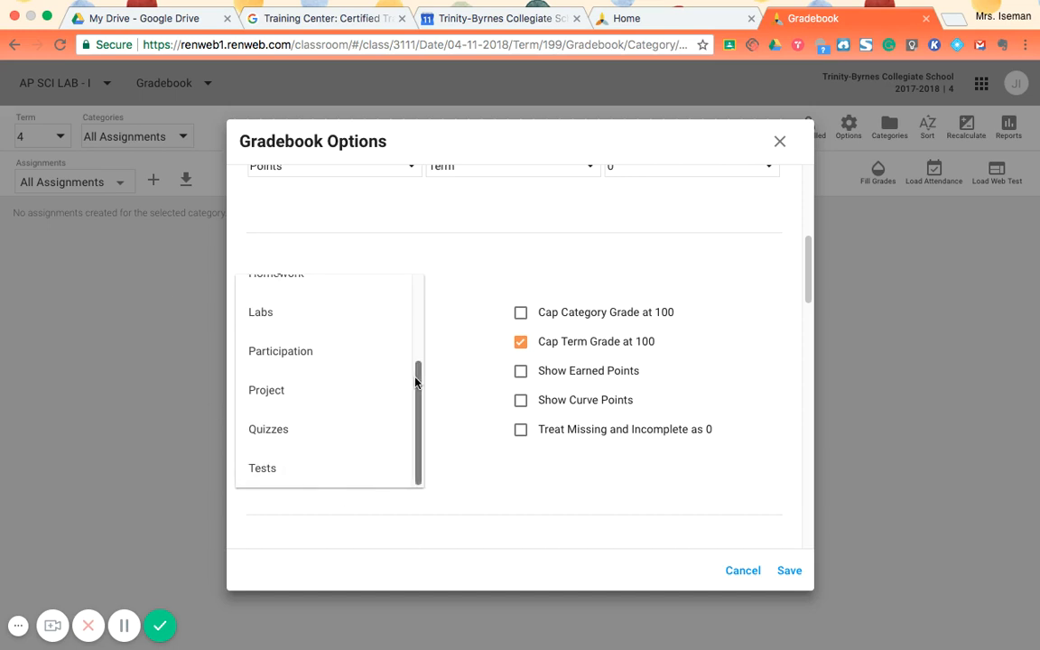
pyautogui.moveTo(415, 383); pyautogui.dragTo(382, 272)
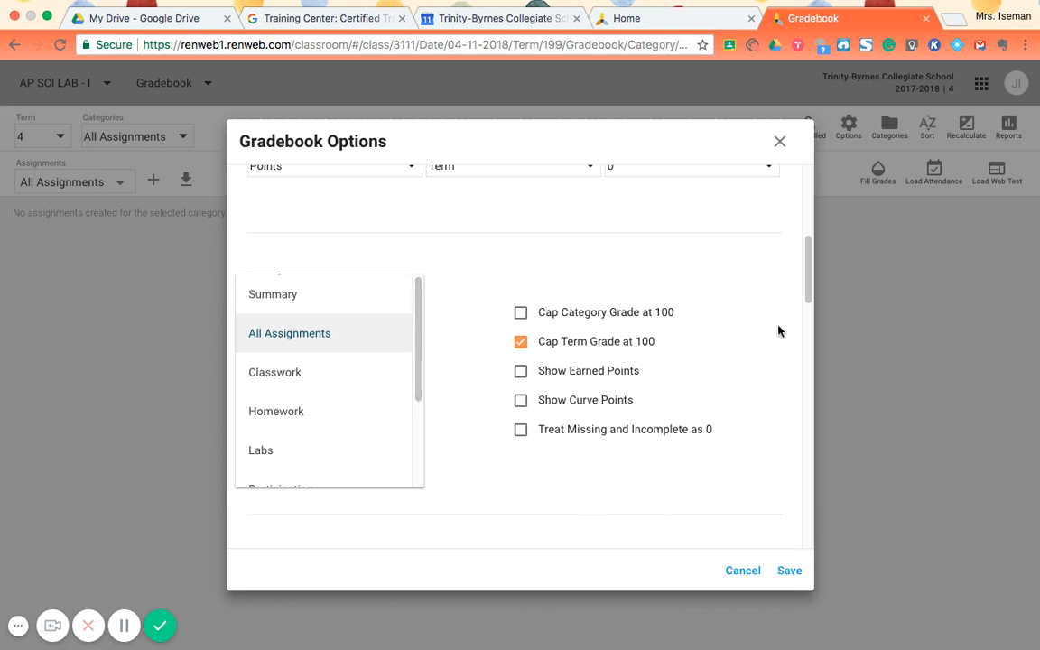
pyautogui.click(812, 309)
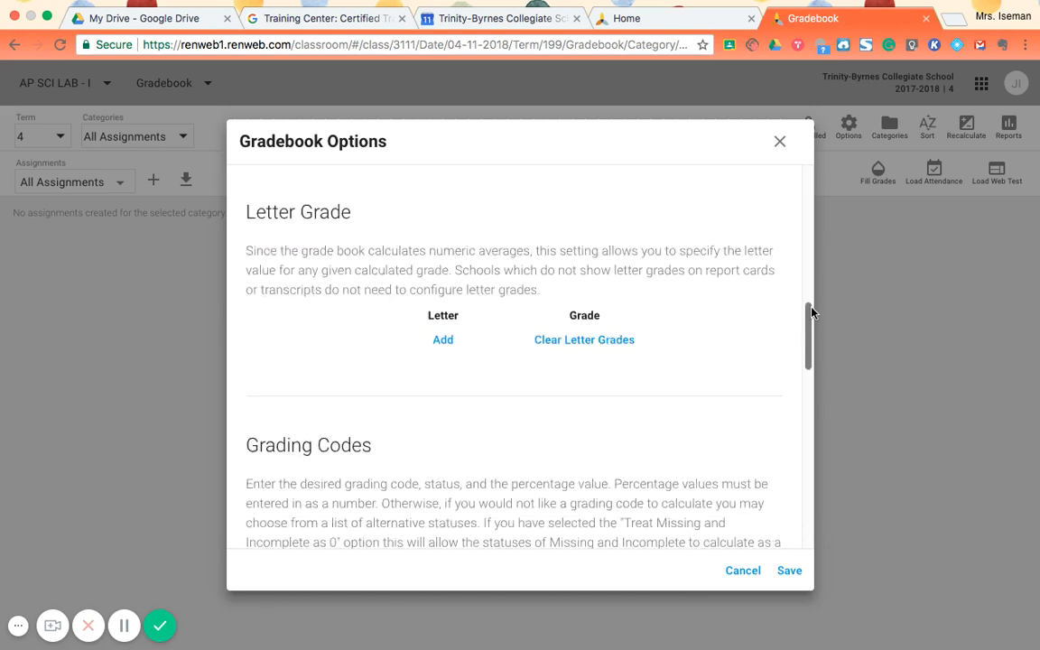
# - Add a new grading code named NHI below the existing codes
pyautogui.moveTo(812, 315)
pyautogui.mouseDown()
pyautogui.moveTo(798, 289)
pyautogui.moveTo(808, 312)
pyautogui.mouseUp()
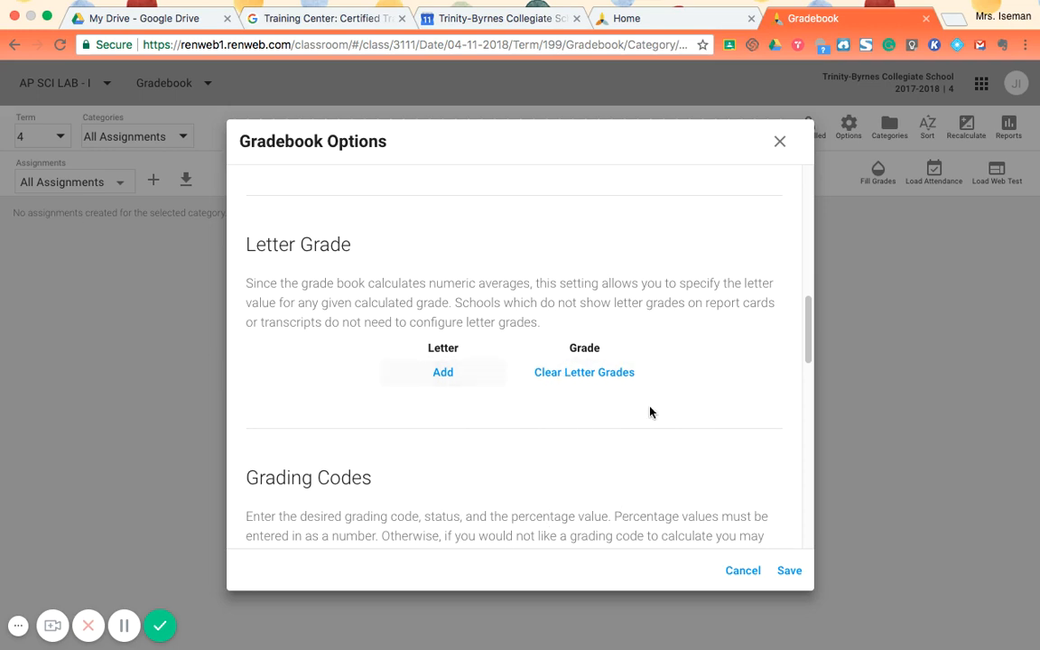
pyautogui.scroll(-5, 801, 331)
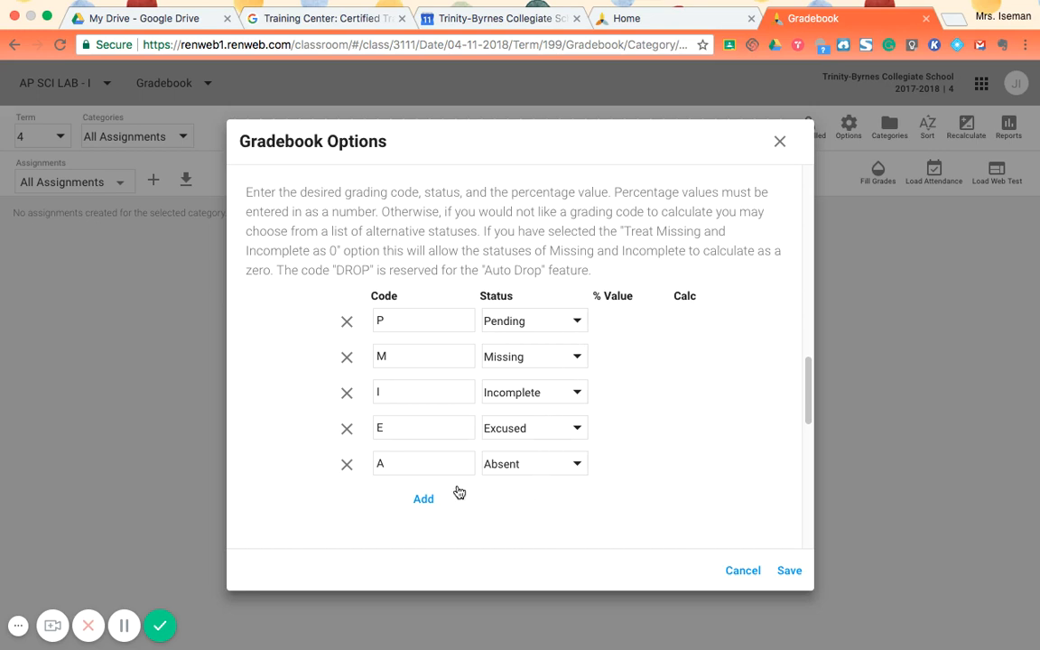
pyautogui.click(420, 500)
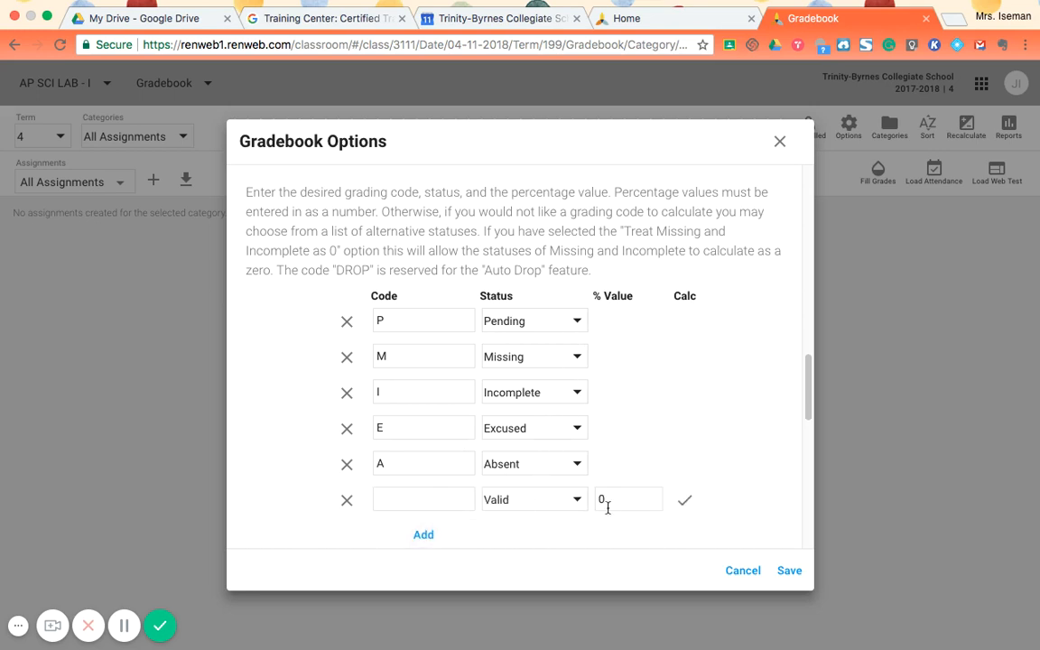
pyautogui.click(450, 501)
pyautogui.write('NoN')
pyautogui.press('BackSpace')
pyautogui.press('BackSpace')
pyautogui.write('HI')
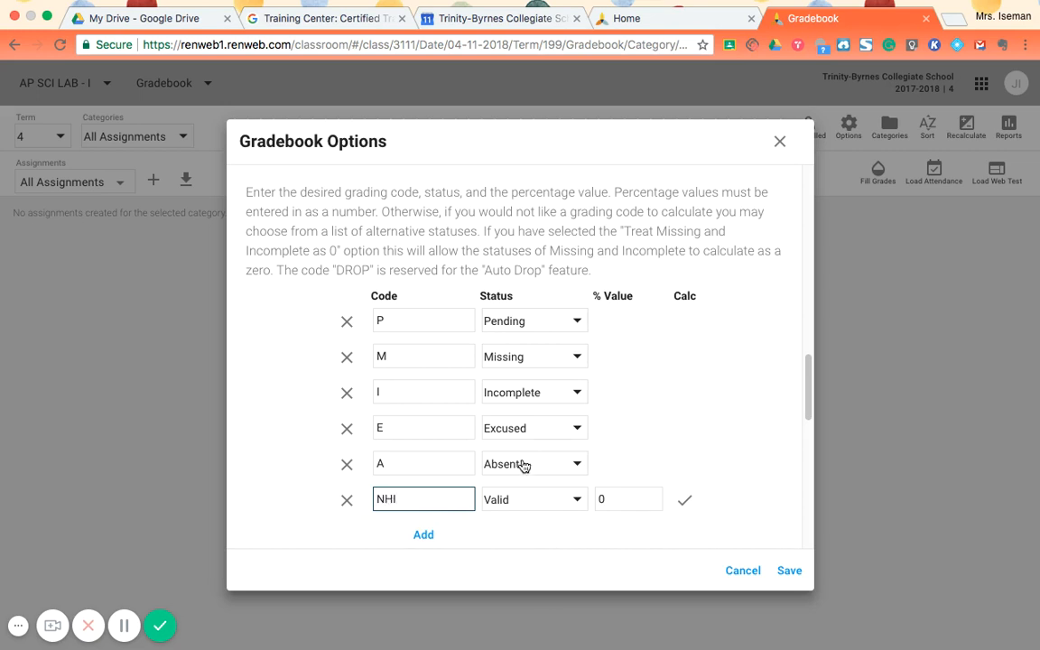
# - Try Missing as the NHI code's status, and set it back to Valid with a percentage value of 0
pyautogui.click(559, 509)
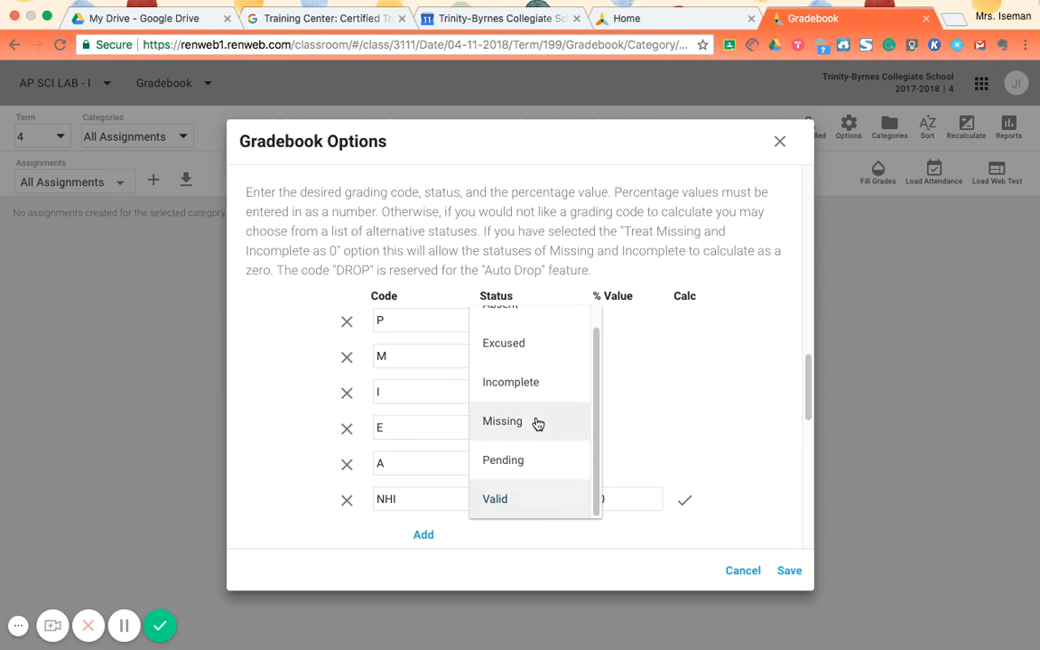
pyautogui.click(534, 422)
pyautogui.click(578, 501)
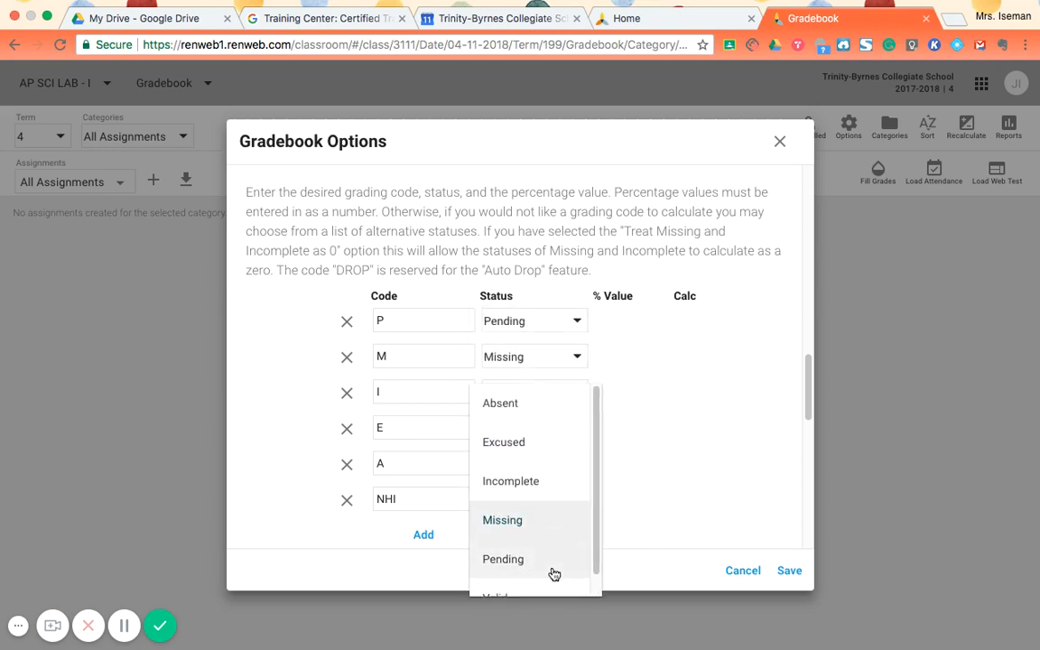
pyautogui.click(529, 589)
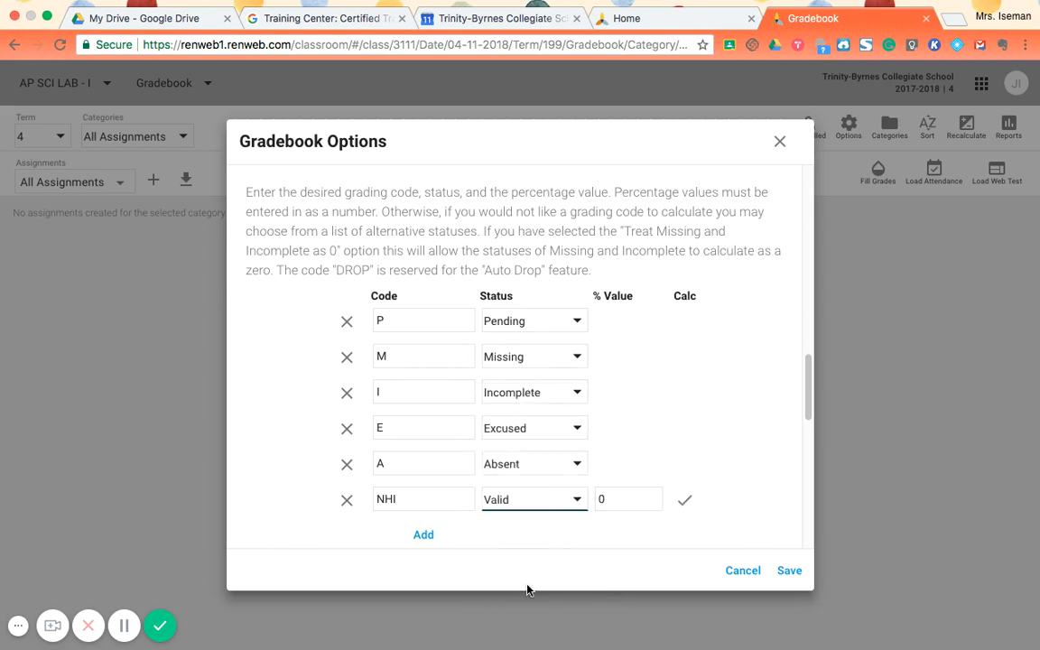
pyautogui.click(630, 506)
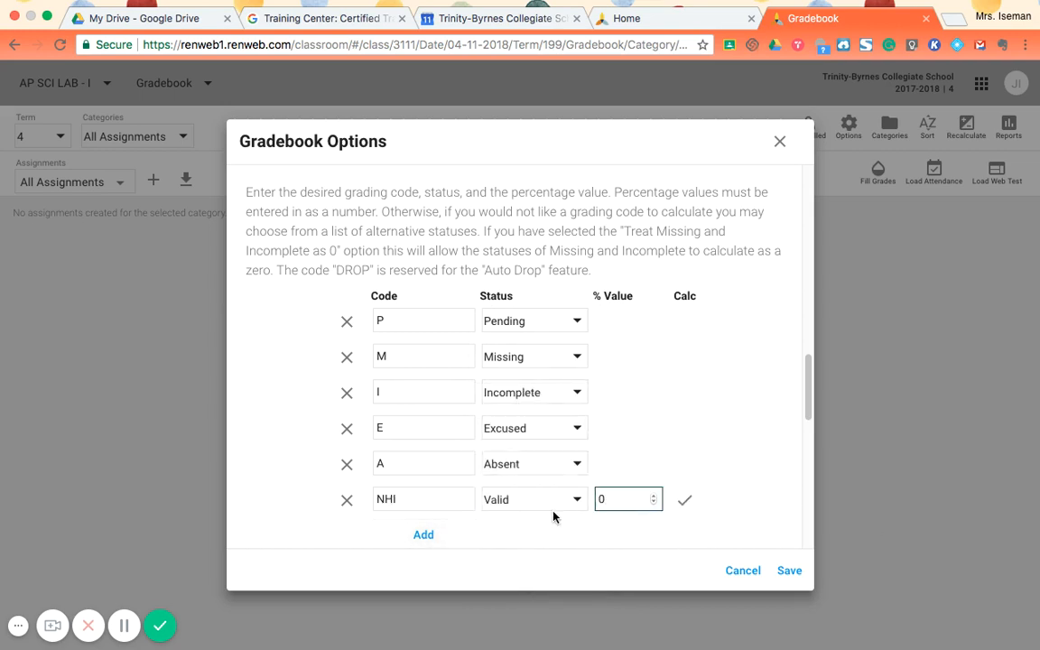
# - Review the Standards settings and the Copy Class section of the gradebook options
pyautogui.scroll(-2, 797, 501)
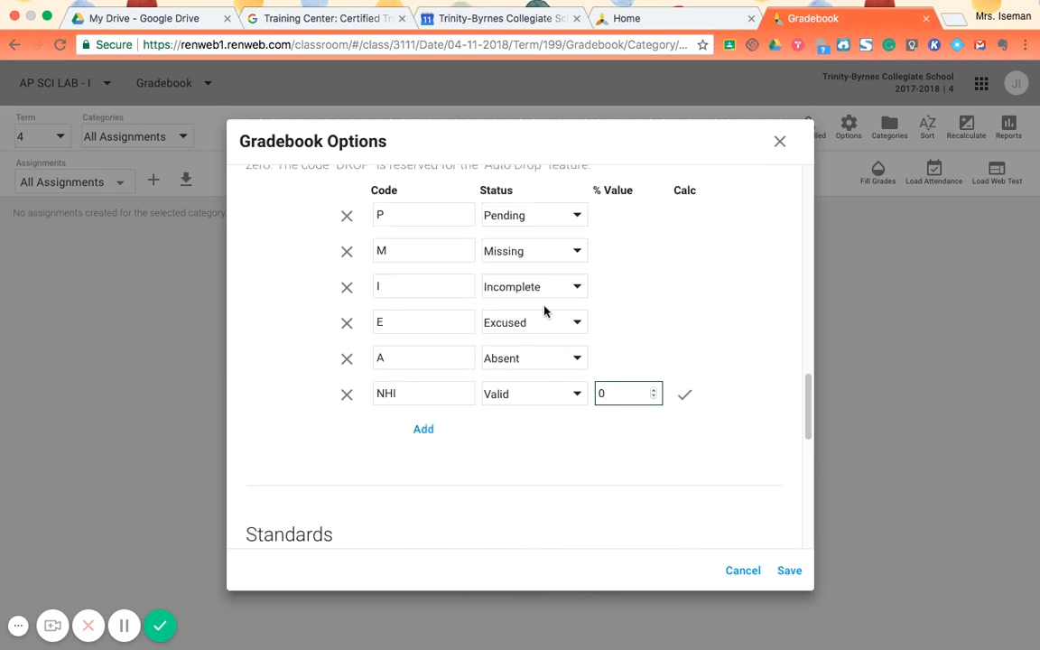
pyautogui.moveTo(810, 411); pyautogui.dragTo(840, 473)
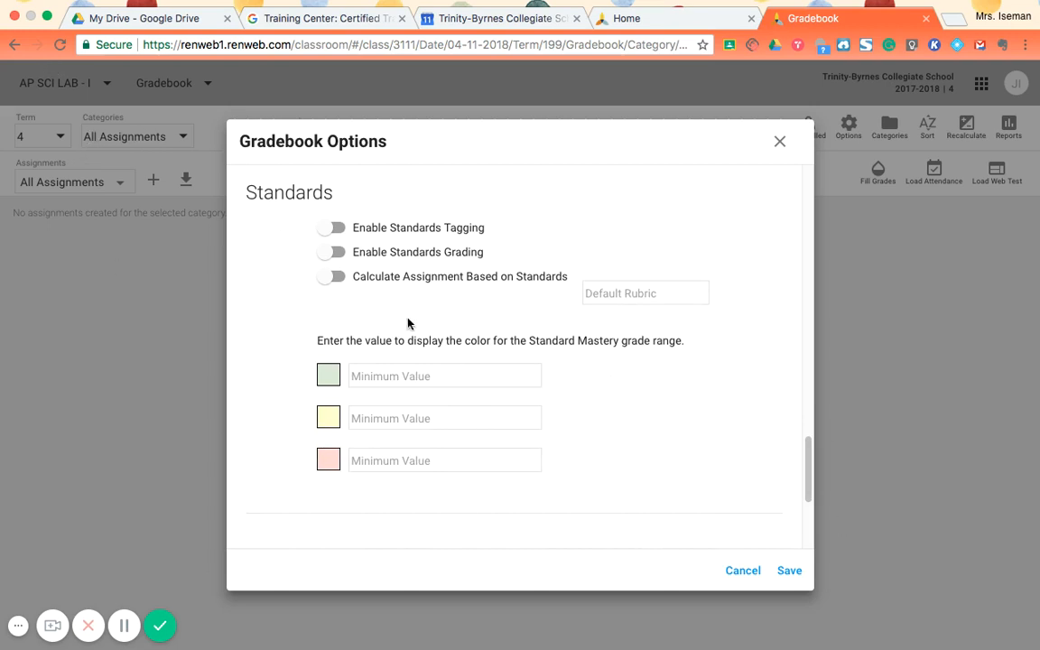
pyautogui.scroll(-5, 813, 515)
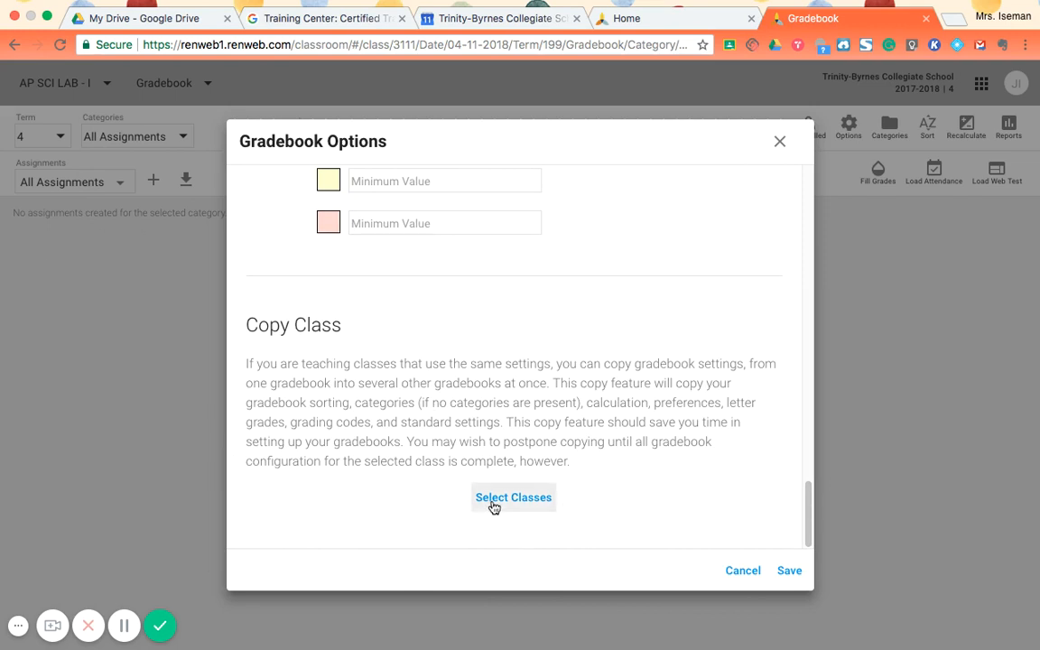
# - Save the gradebook options and close their dialog
pyautogui.click(790, 572)
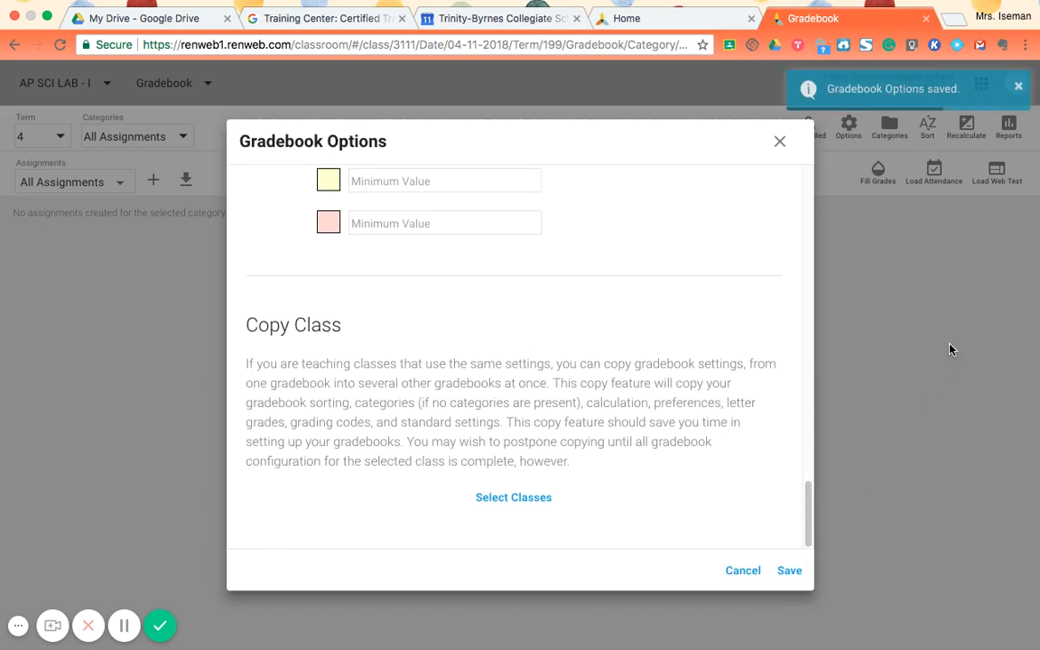
pyautogui.click(779, 142)
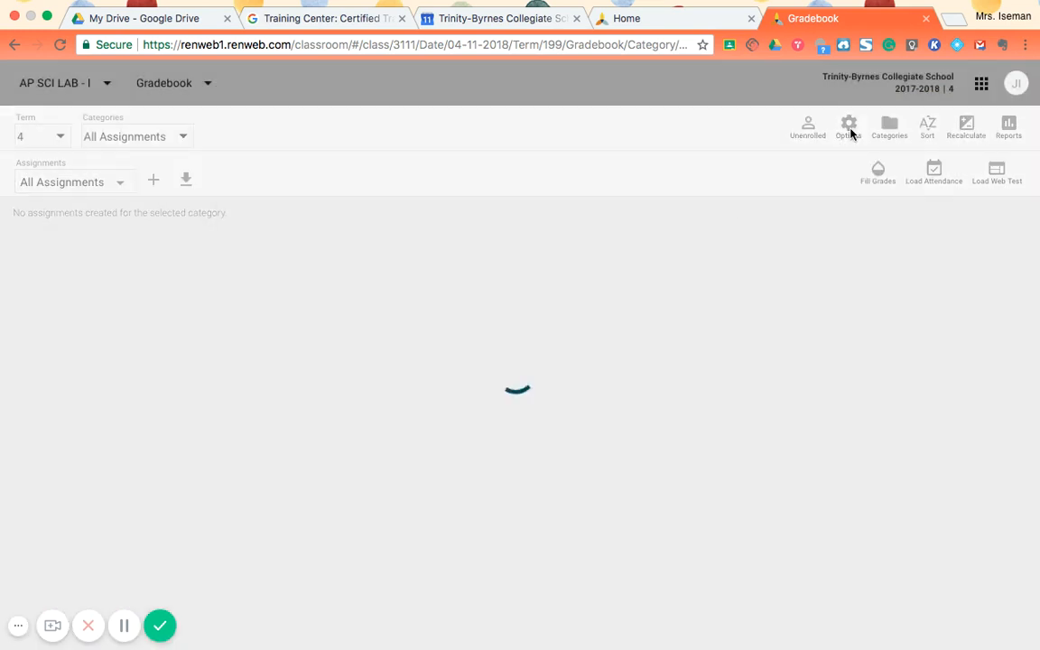
# - Review the title, weight and term settings of every gradebook category from Classwork to Tests, and leave without making changes
pyautogui.click(878, 132)
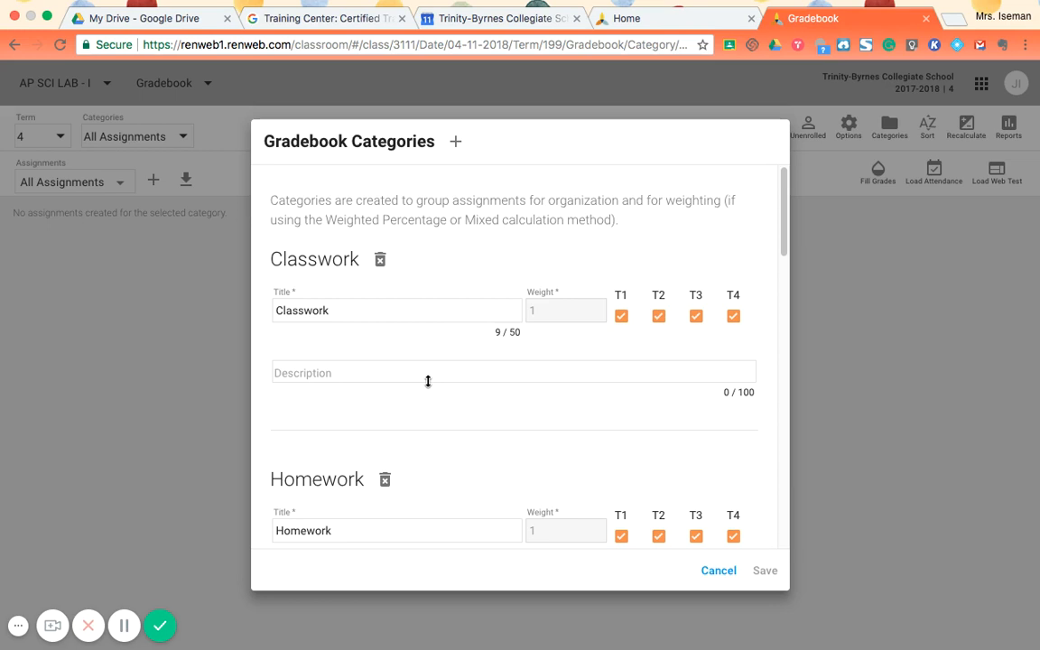
pyautogui.scroll(-8, 575, 461)
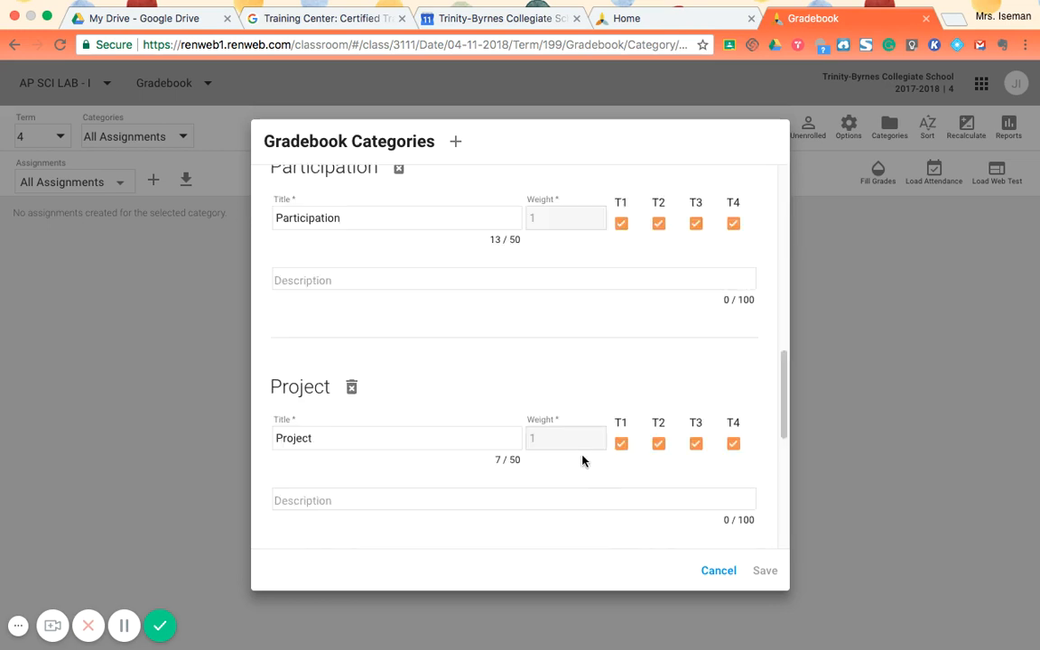
pyautogui.scroll(-5, 583, 462)
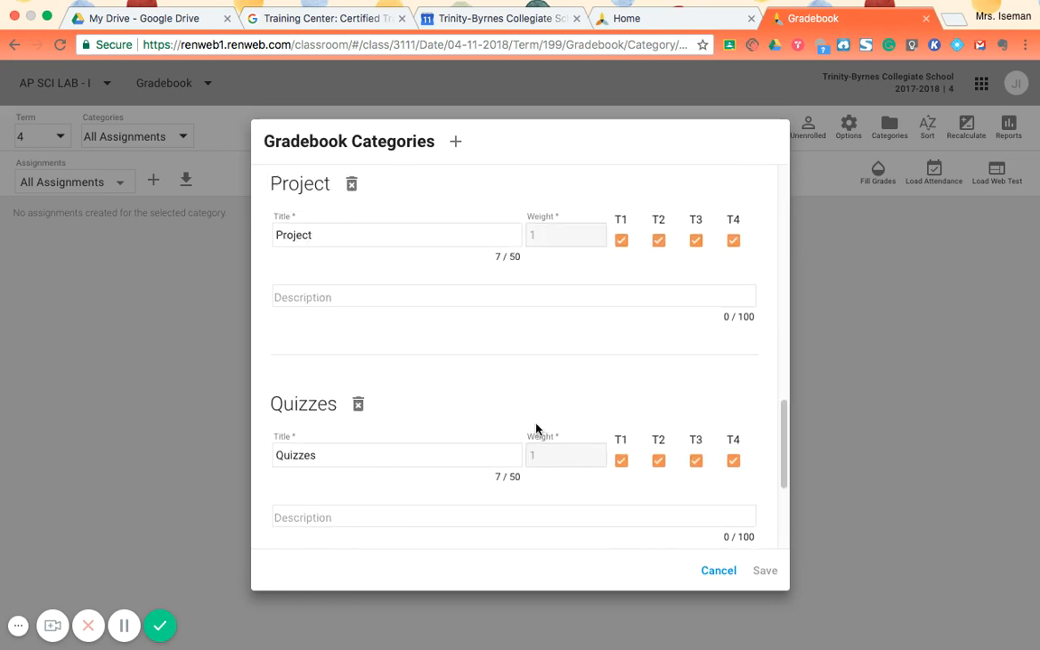
pyautogui.scroll(-5, 539, 430)
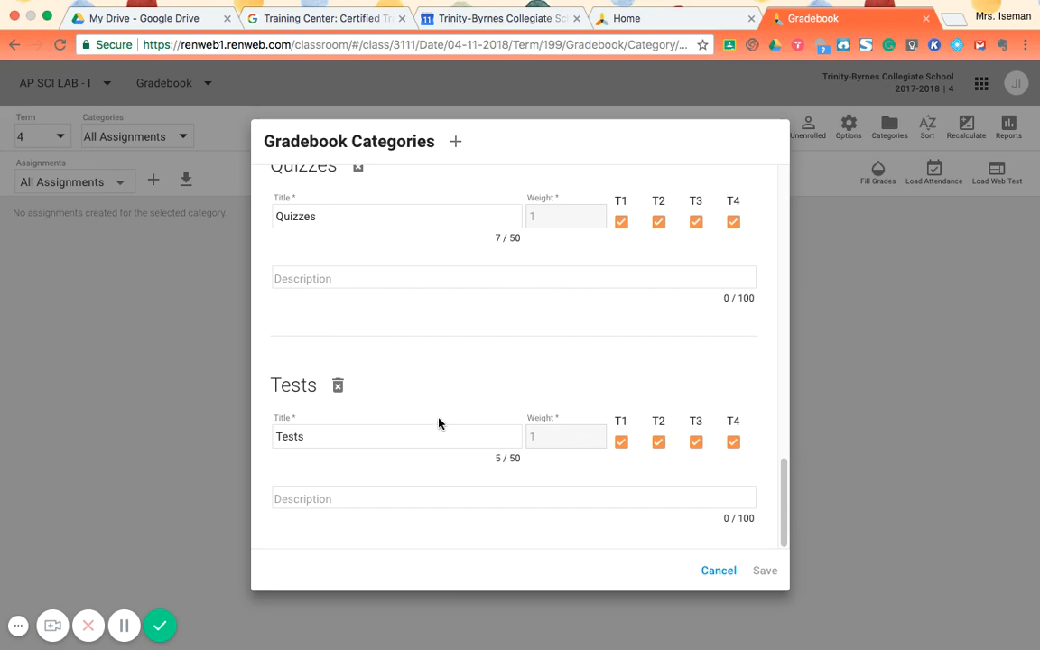
pyautogui.scroll(10, 439, 421)
pyautogui.scroll(-5, 439, 421)
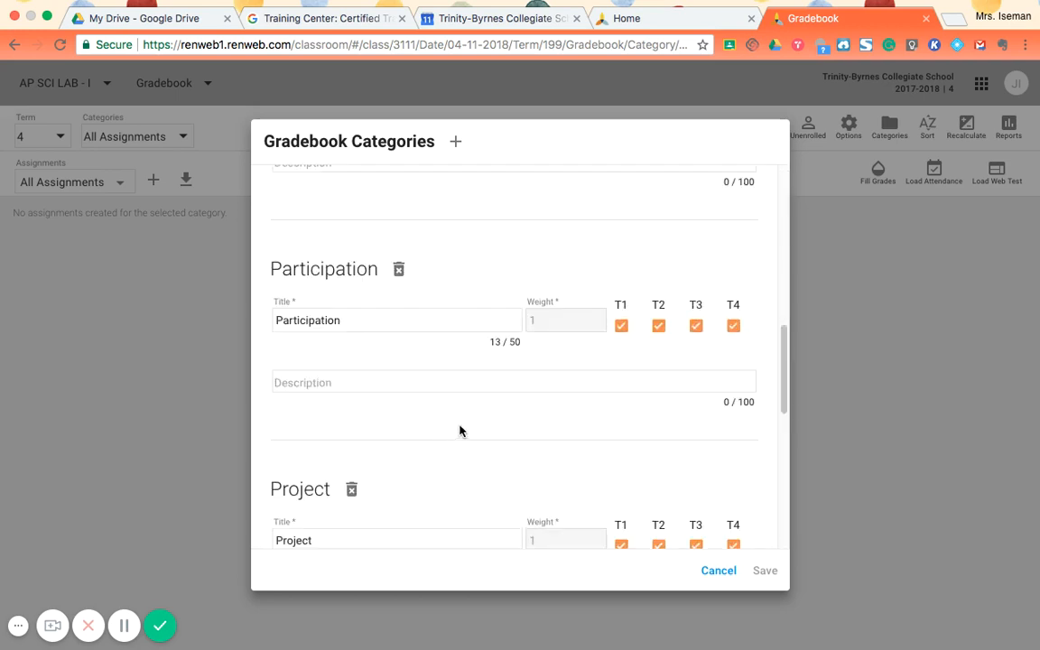
pyautogui.scroll(-3, 666, 546)
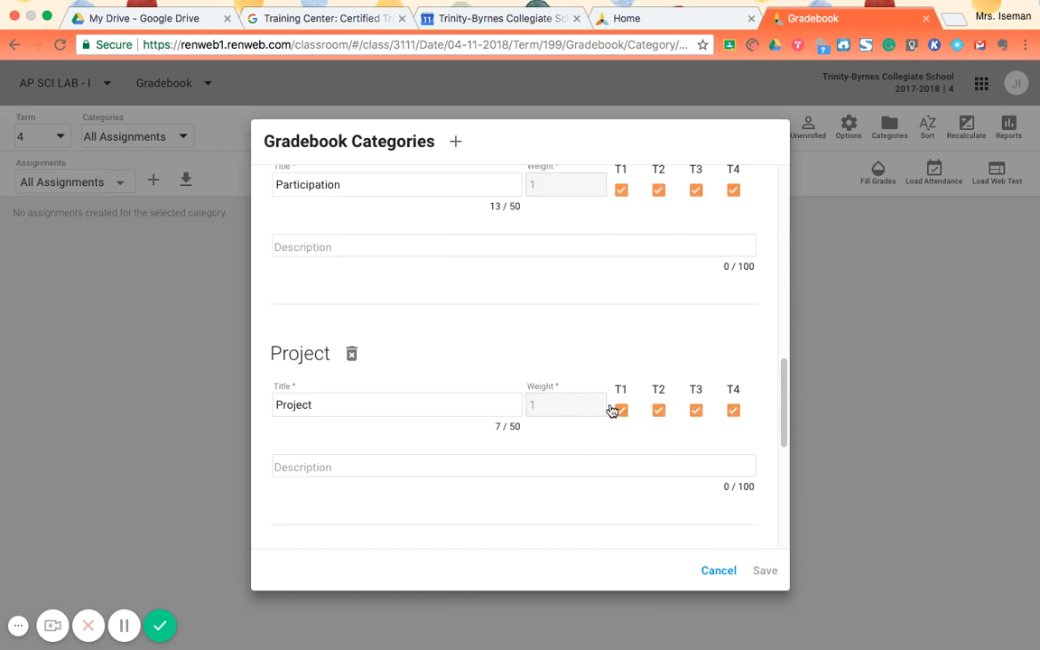
pyautogui.scroll(6, 455, 400)
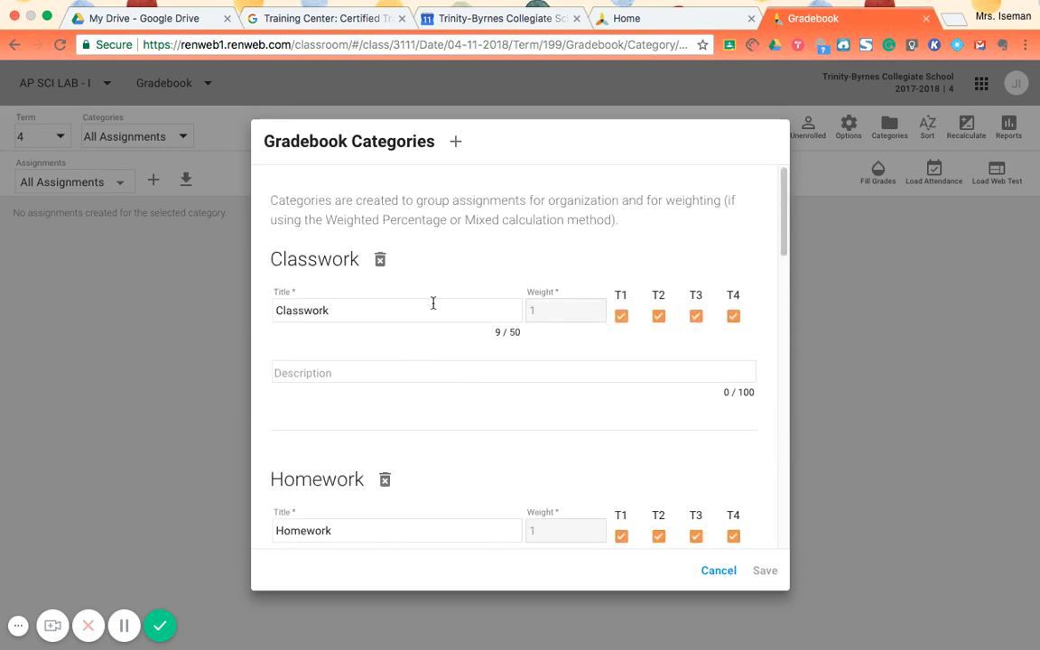
pyautogui.moveTo(570, 312); pyautogui.dragTo(513, 303)
pyautogui.scroll(-3, 632, 483)
pyautogui.scroll(3, 542, 425)
pyautogui.scroll(-3, 569, 542)
pyautogui.scroll(-2, 576, 554)
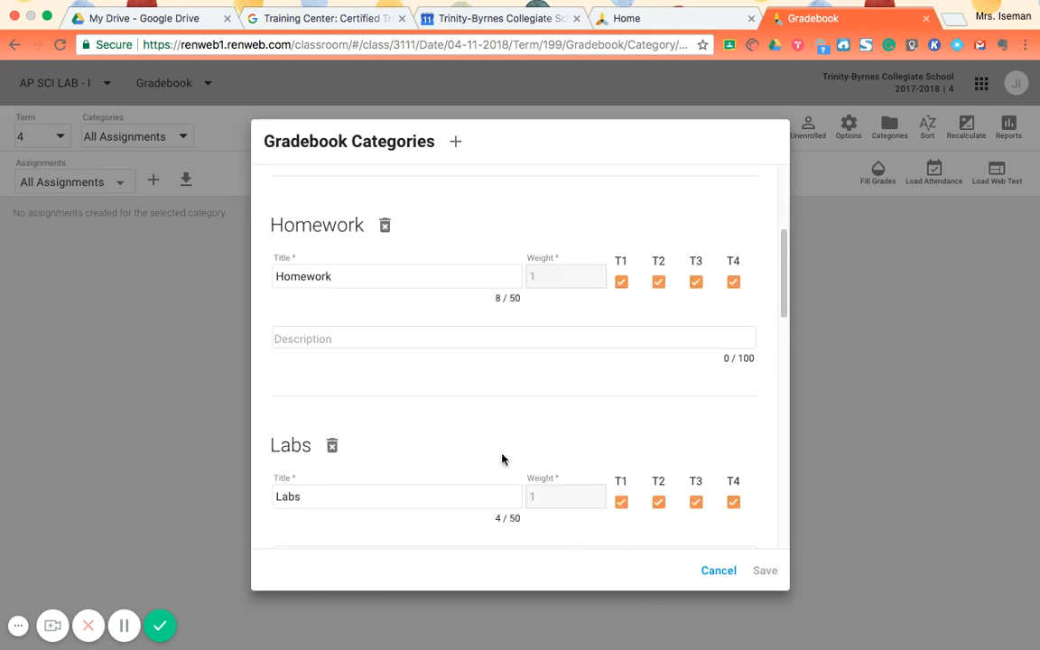
pyautogui.scroll(-3, 503, 459)
pyautogui.scroll(-14, 553, 458)
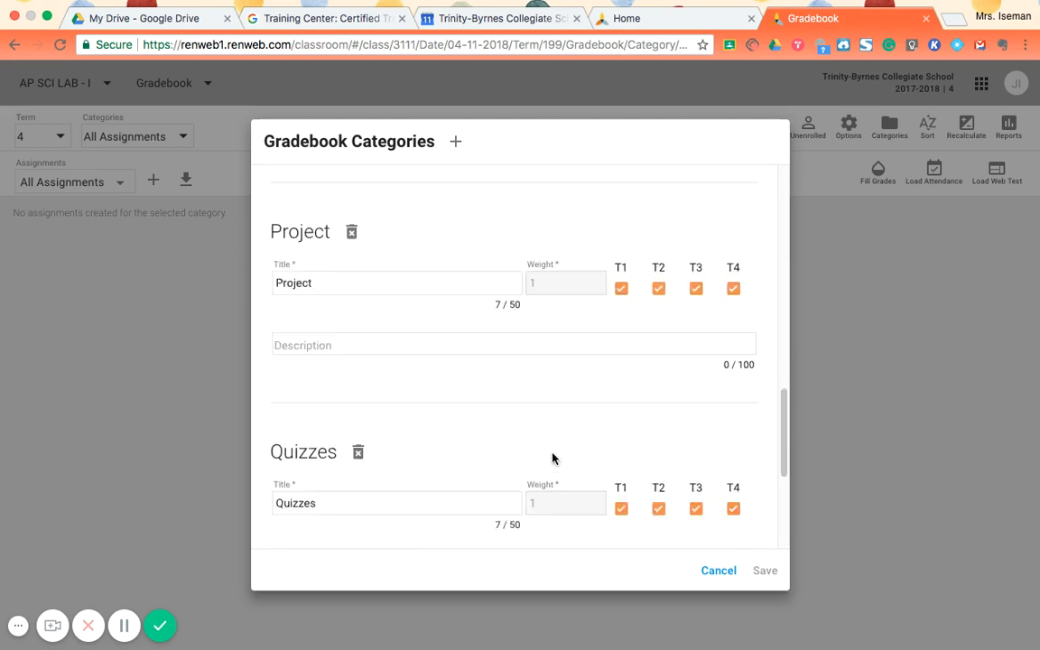
pyautogui.scroll(-3, 692, 506)
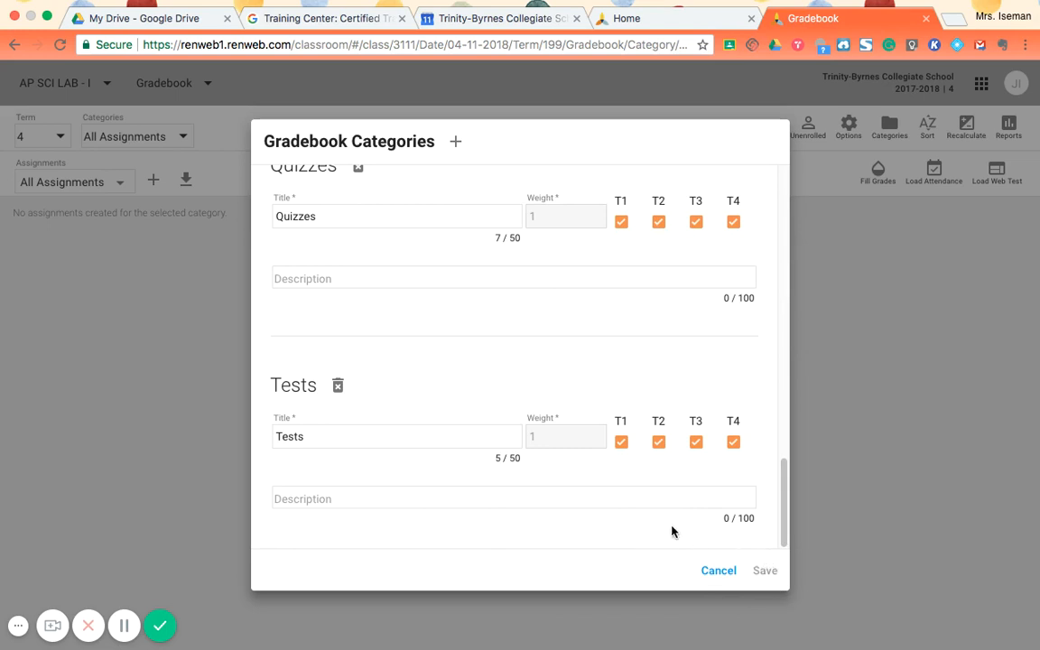
pyautogui.click(751, 593)
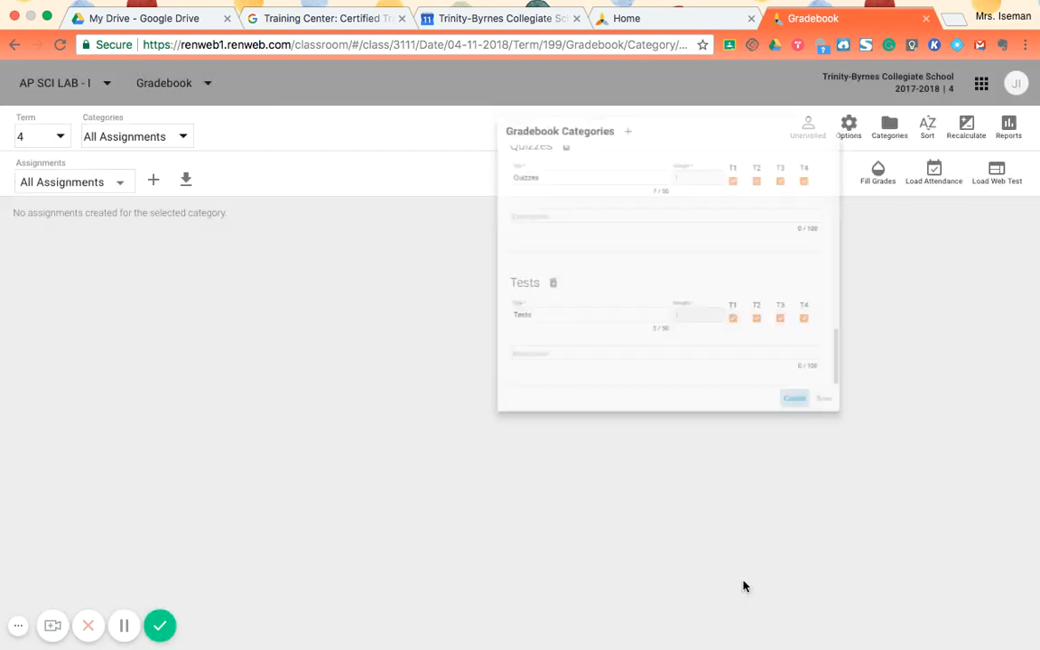
# - Look through the gradebook options again from Load Defaults to Copy Class, save them and close the dialog
pyautogui.click(850, 145)
pyautogui.scroll(-10, 618, 402)
pyautogui.scroll(-15, 618, 402)
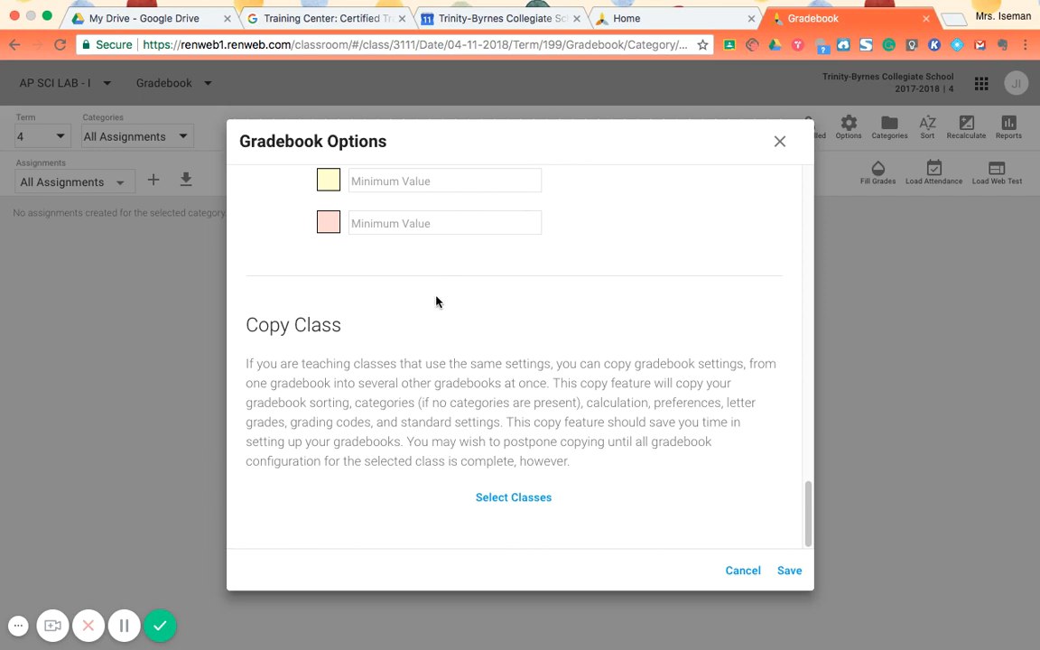
pyautogui.scroll(20, 433, 398)
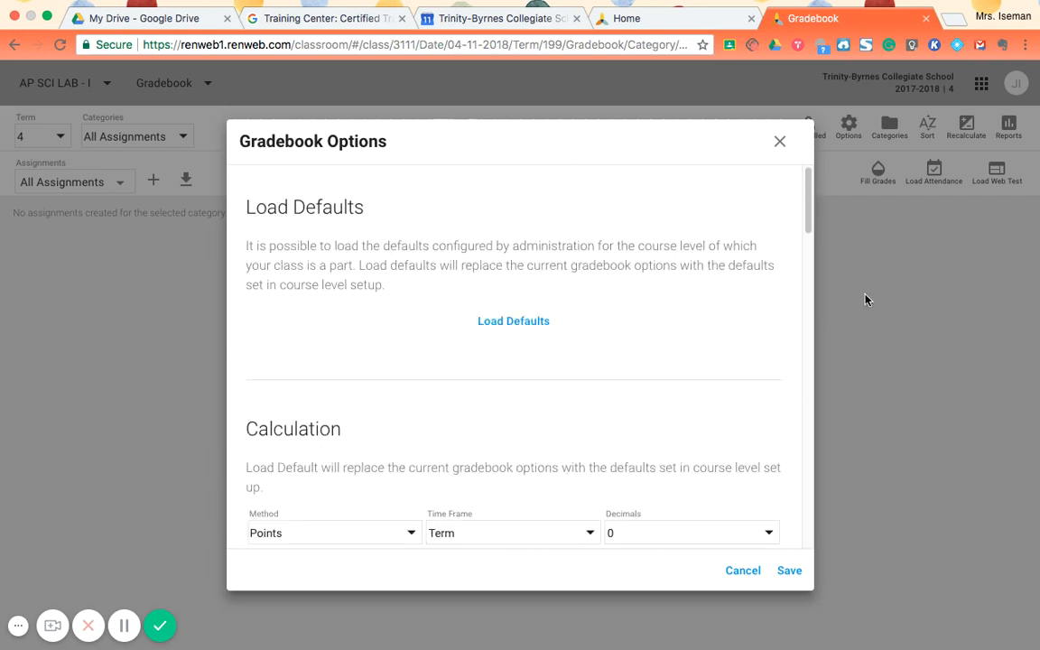
pyautogui.scroll(-20, 608, 338)
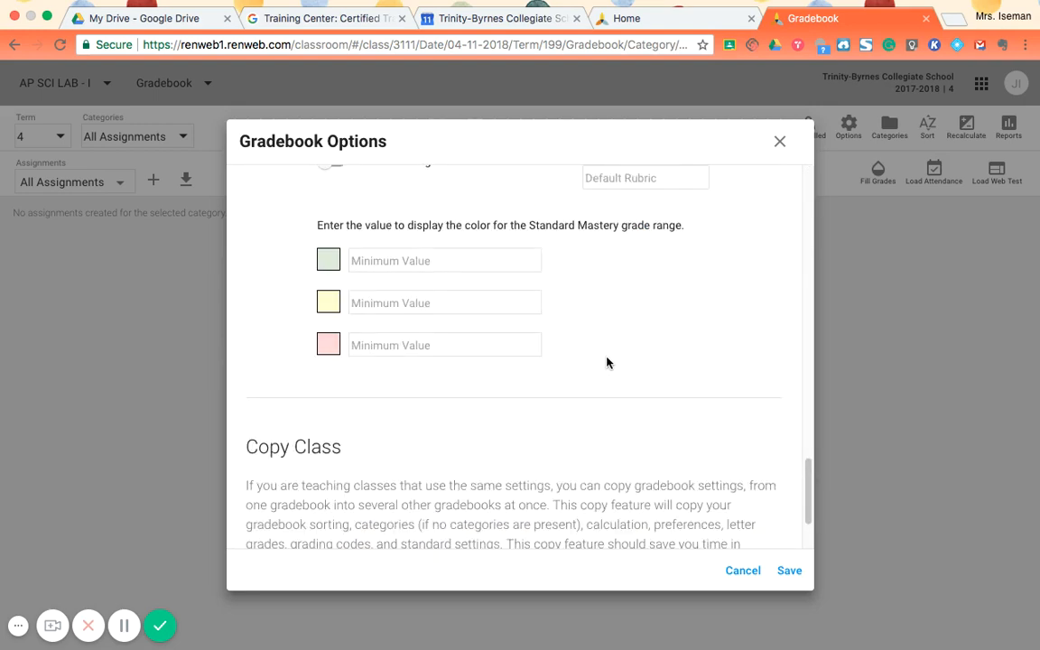
pyautogui.scroll(-3, 608, 362)
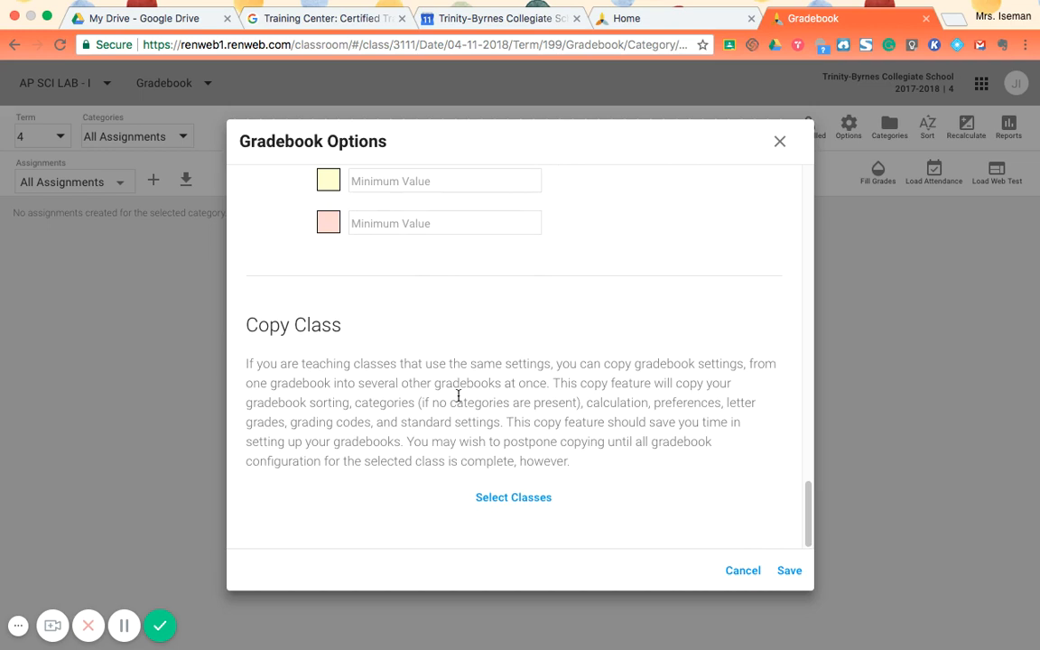
pyautogui.click(789, 571)
pyautogui.click(789, 570)
pyautogui.click(741, 570)
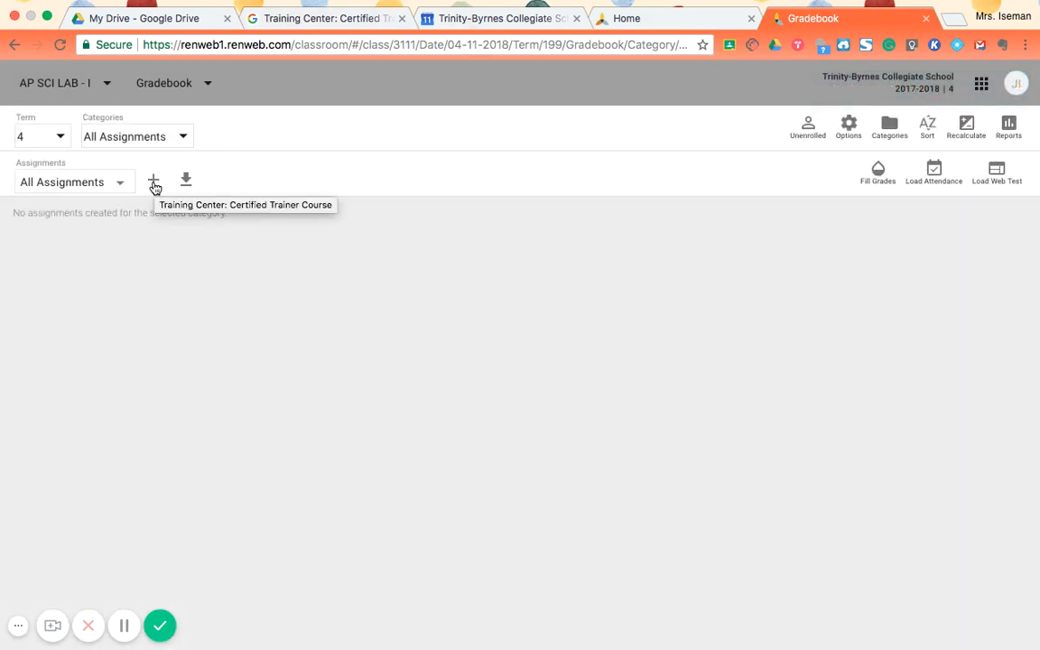
# - Start a new assignment in the Homework category with the title Pretend Homework Assignment
pyautogui.click(155, 184)
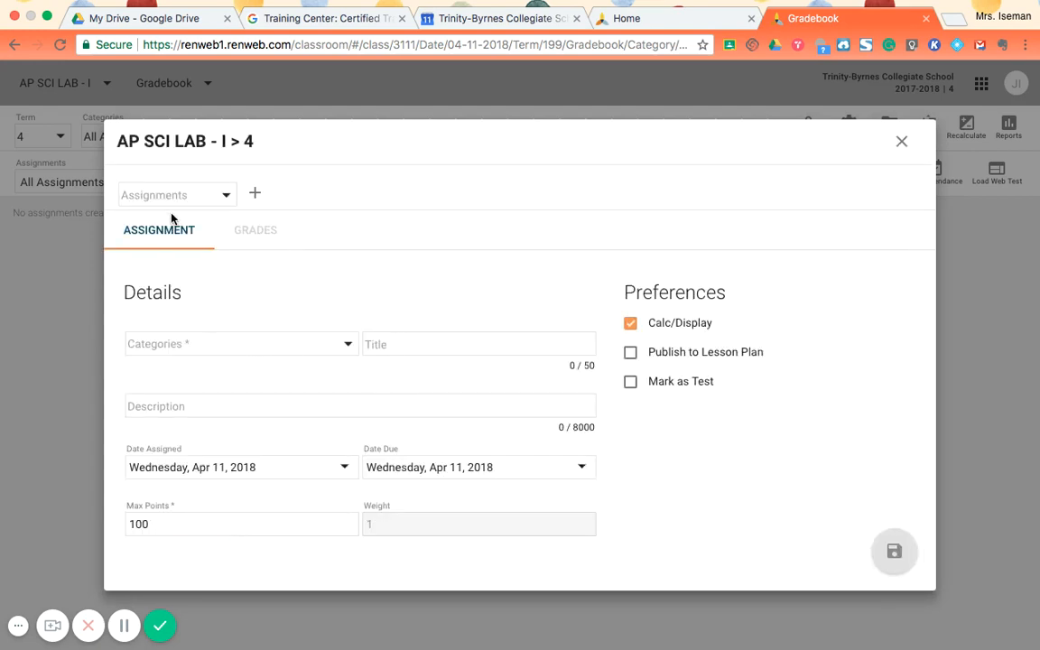
pyautogui.click(281, 356)
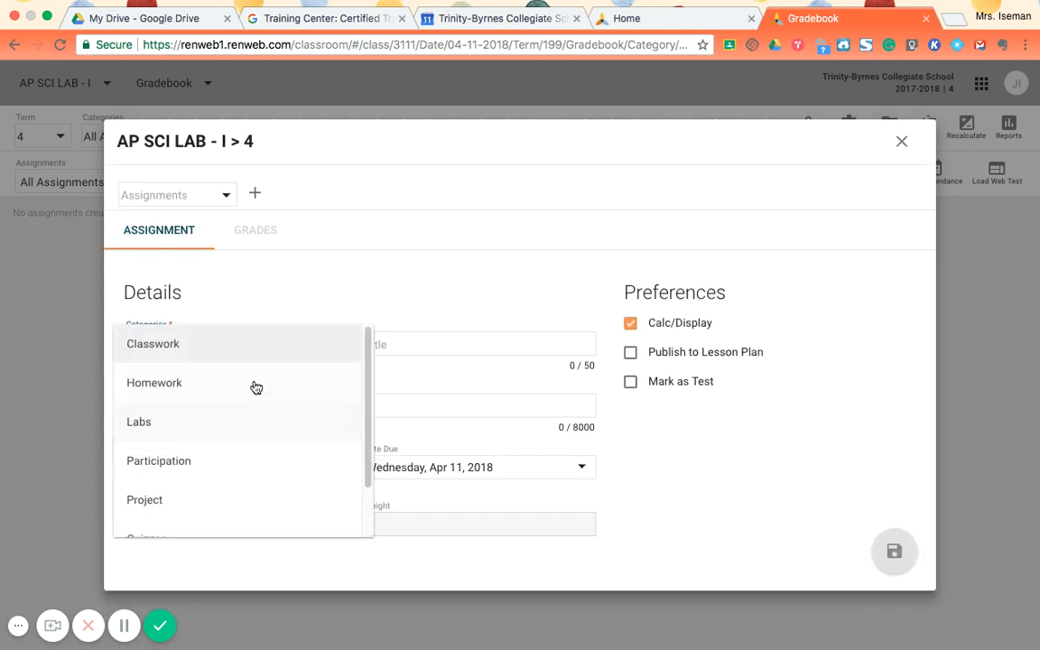
pyautogui.click(193, 383)
pyautogui.click(378, 348)
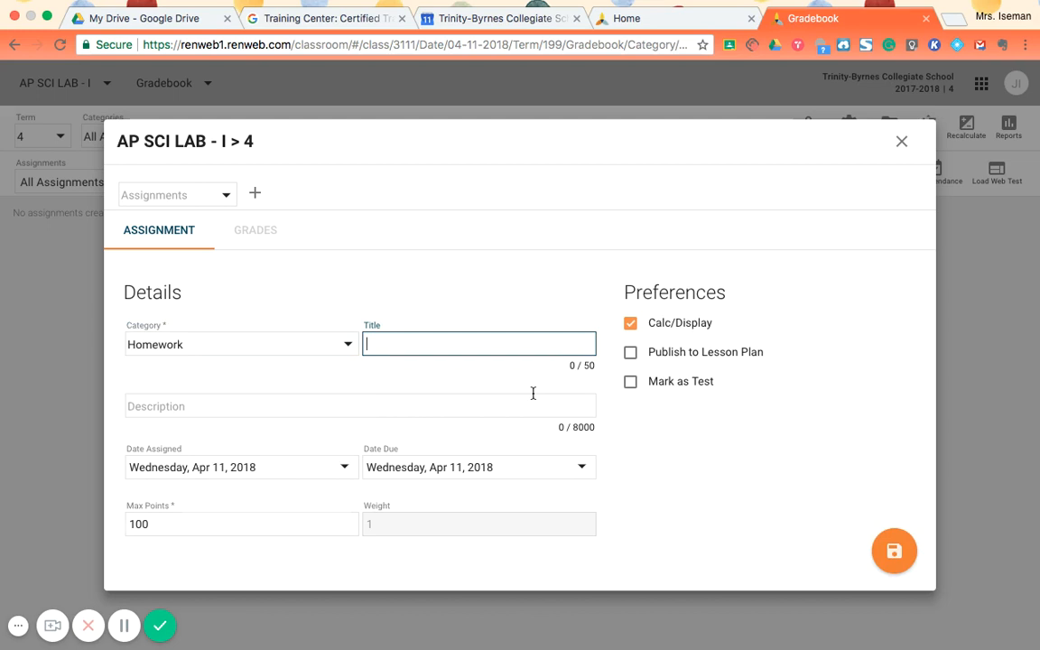
pyautogui.write('Pretend Homework Ass')
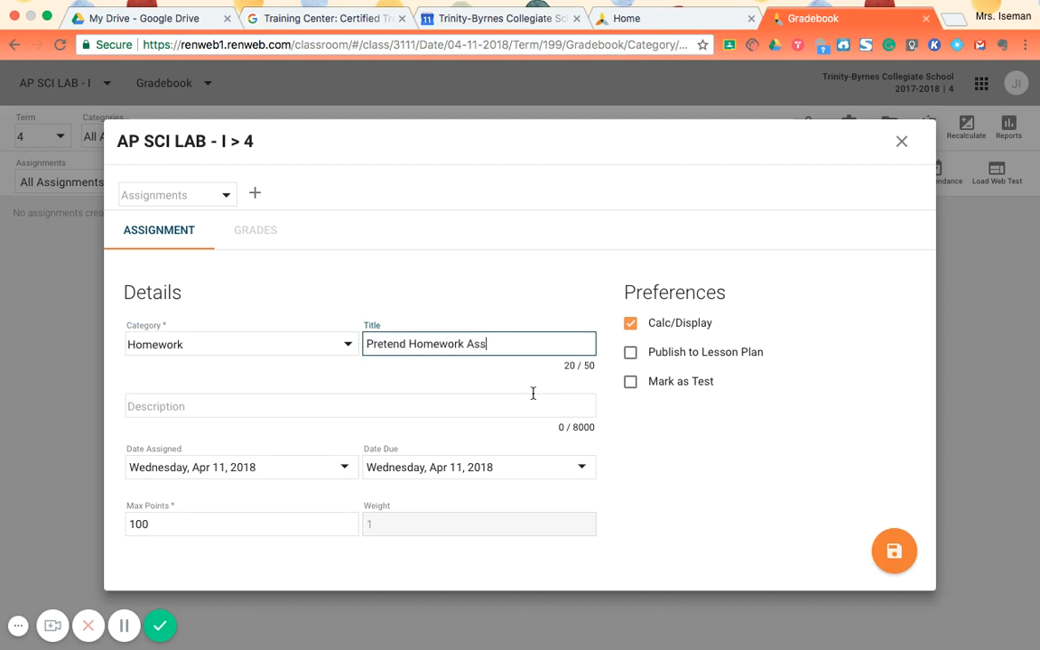
pyautogui.write('ignment')
# - Look at the Date Assigned calendar of the new assignment and close it without picking another date
pyautogui.click(241, 469)
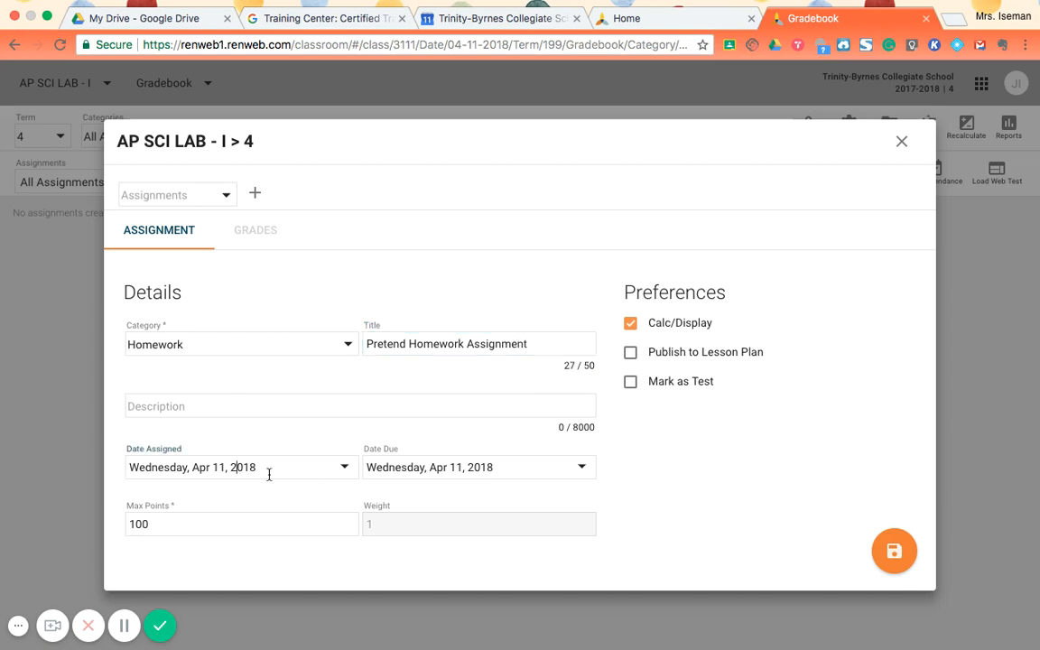
pyautogui.click(344, 469)
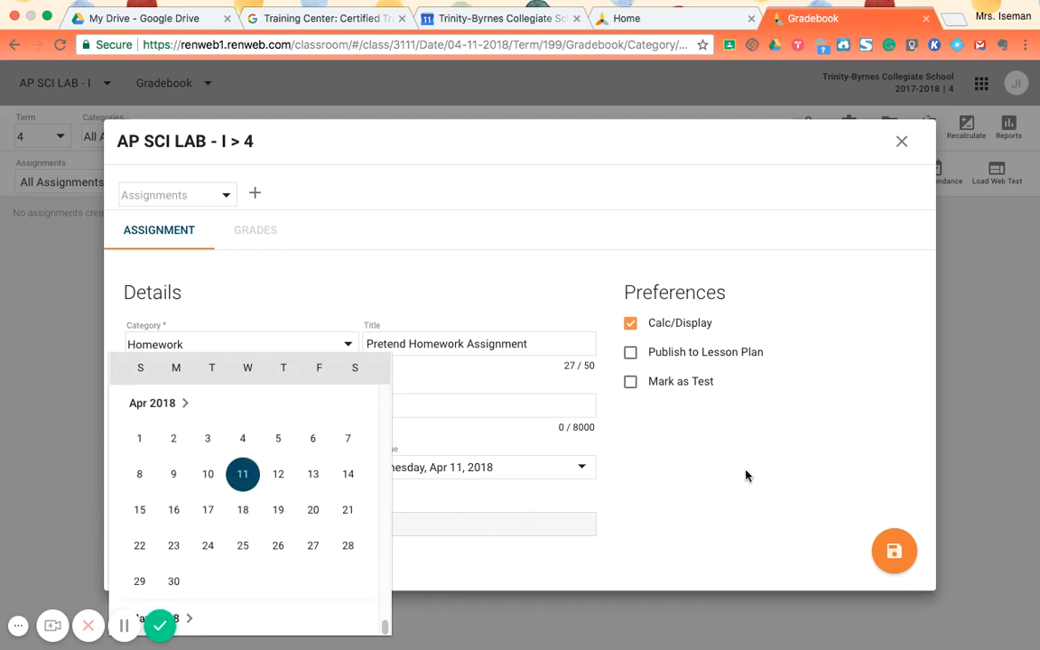
pyautogui.click(654, 497)
# - Set the assignment's maximum points to 10 and save the assignment
pyautogui.click(270, 526)
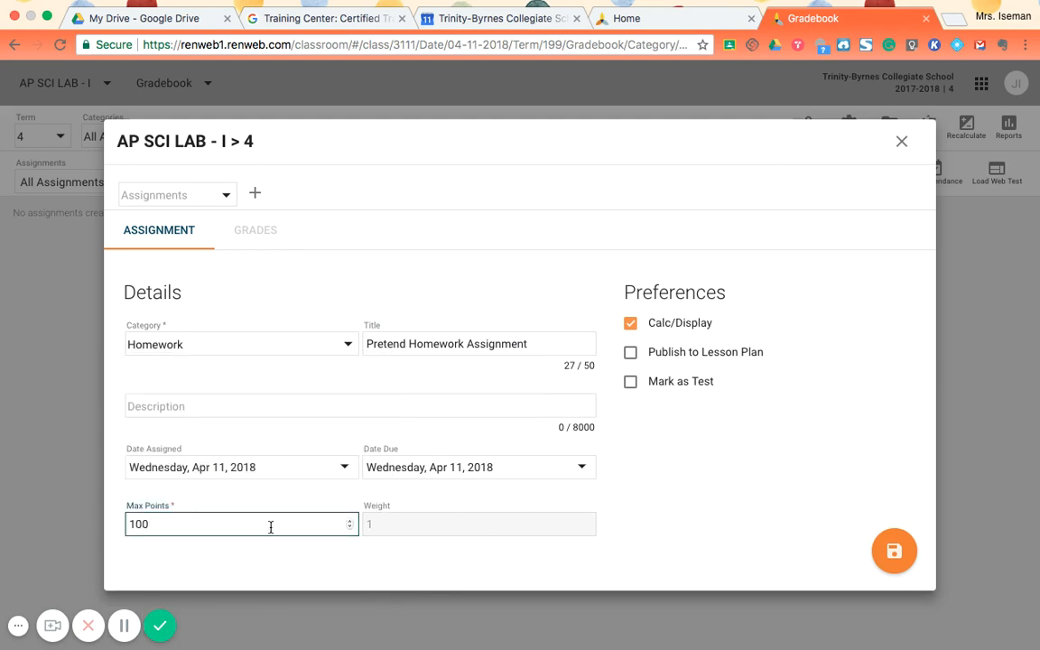
pyautogui.press('BackSpace')
pyautogui.press('BackSpace')
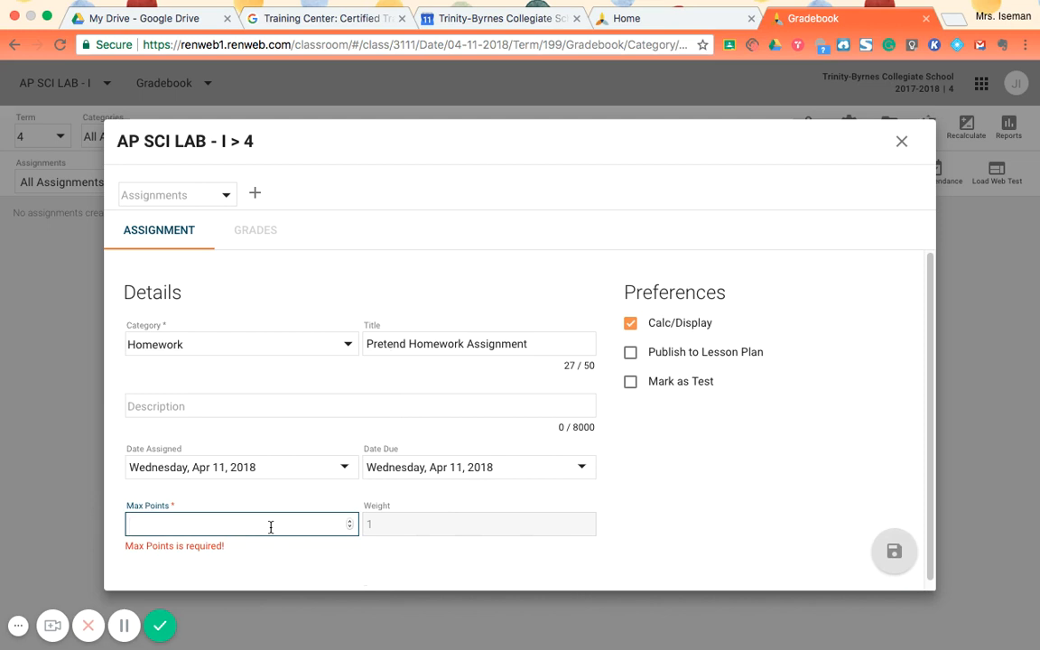
pyautogui.write('10')
pyautogui.click(763, 537)
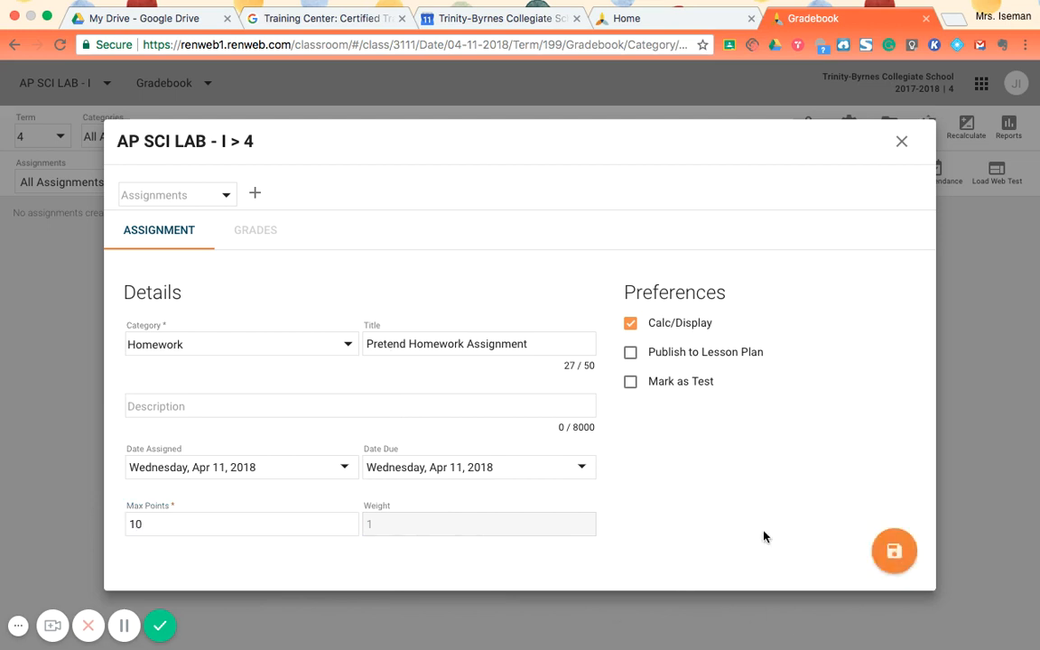
pyautogui.click(894, 551)
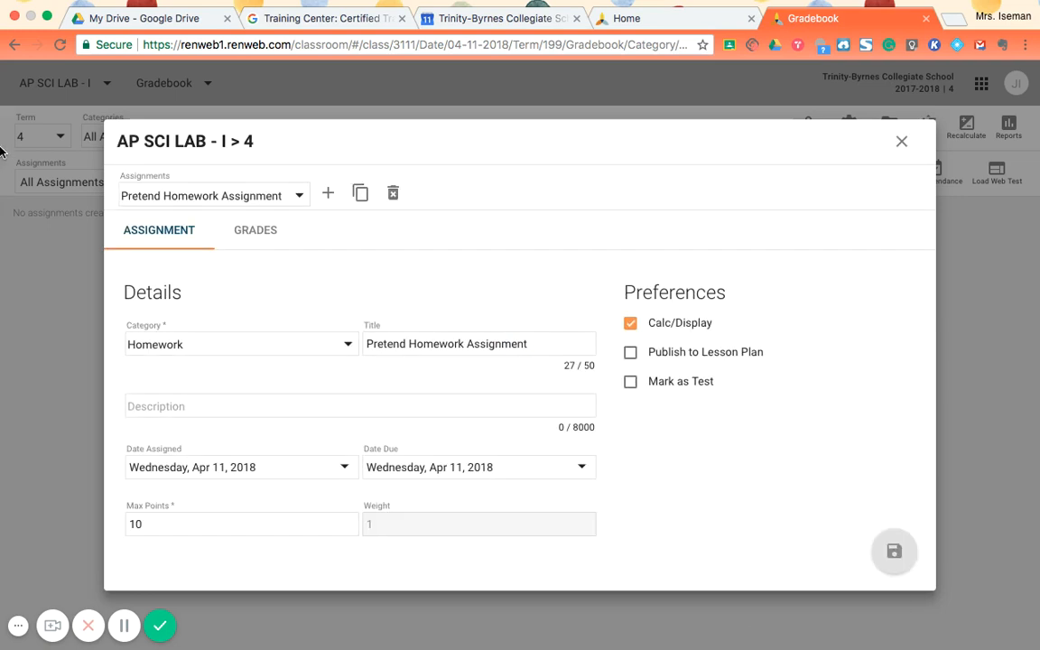
# - Fill in a grade of 10 for all students on Pretend Homework Assignment, without replacing existing grades, and save
pyautogui.click(264, 232)
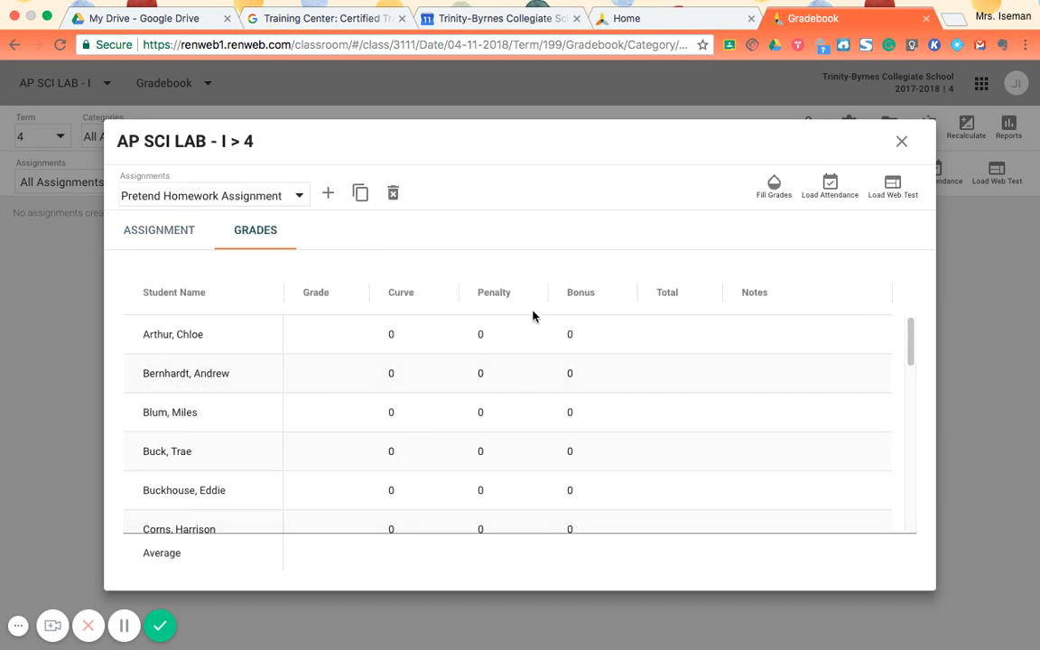
pyautogui.click(312, 329)
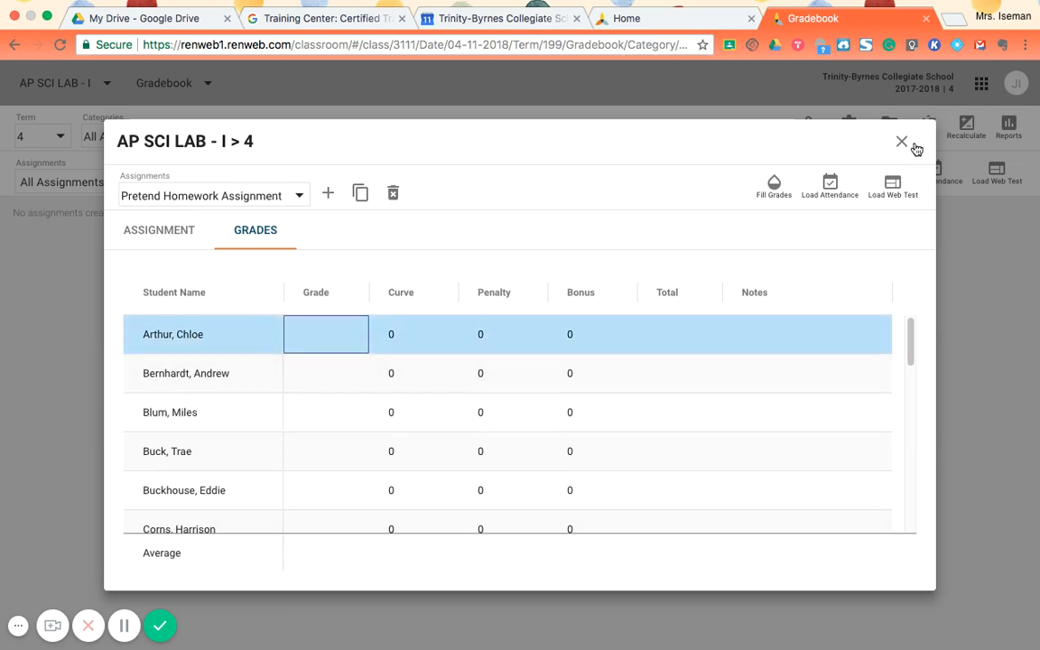
pyautogui.click(779, 189)
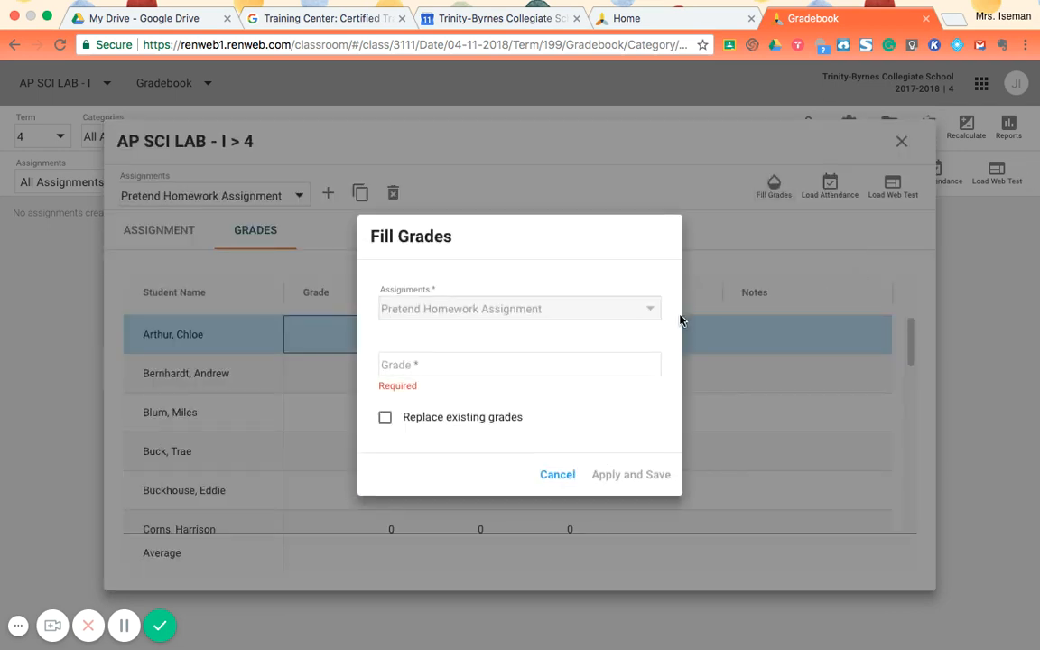
pyautogui.click(585, 366)
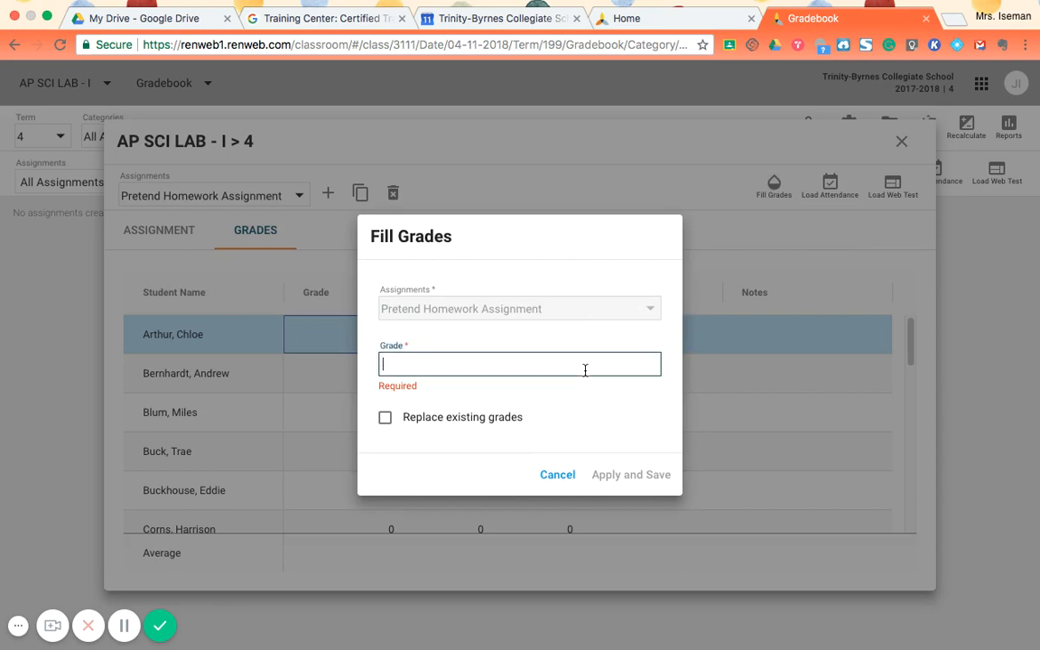
pyautogui.write('q0')
pyautogui.press('BackSpace')
pyautogui.press('BackSpace')
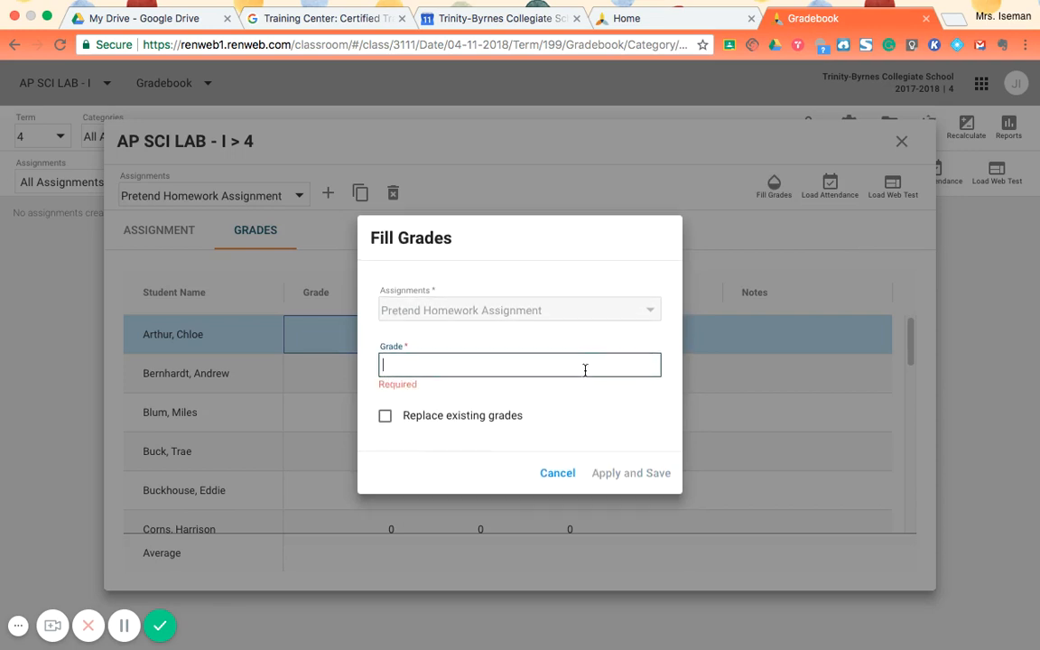
pyautogui.write('10')
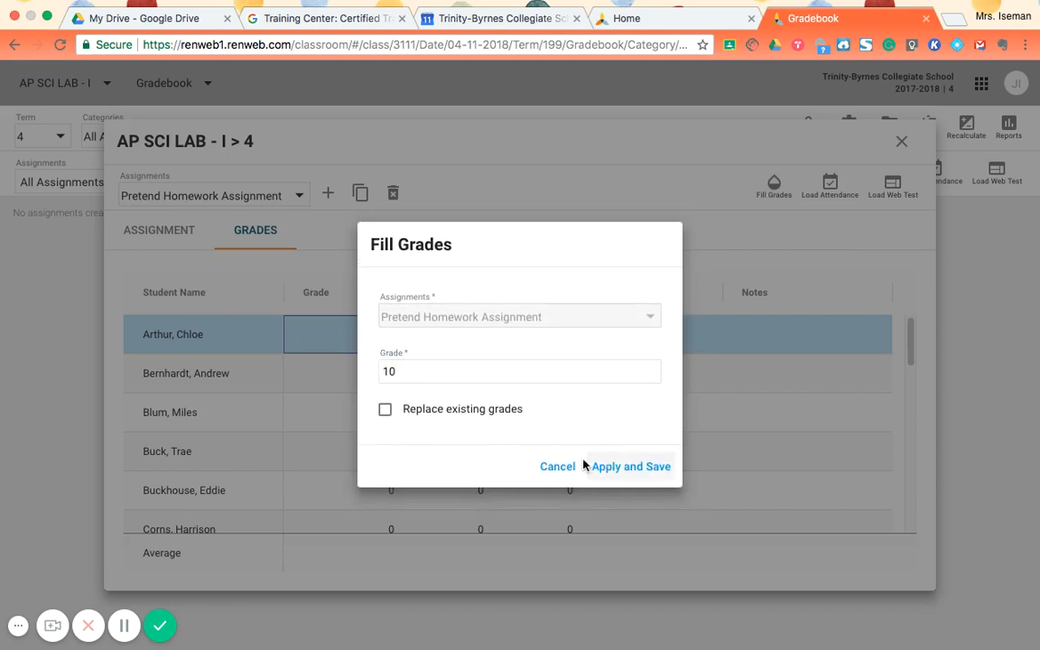
pyautogui.click(600, 467)
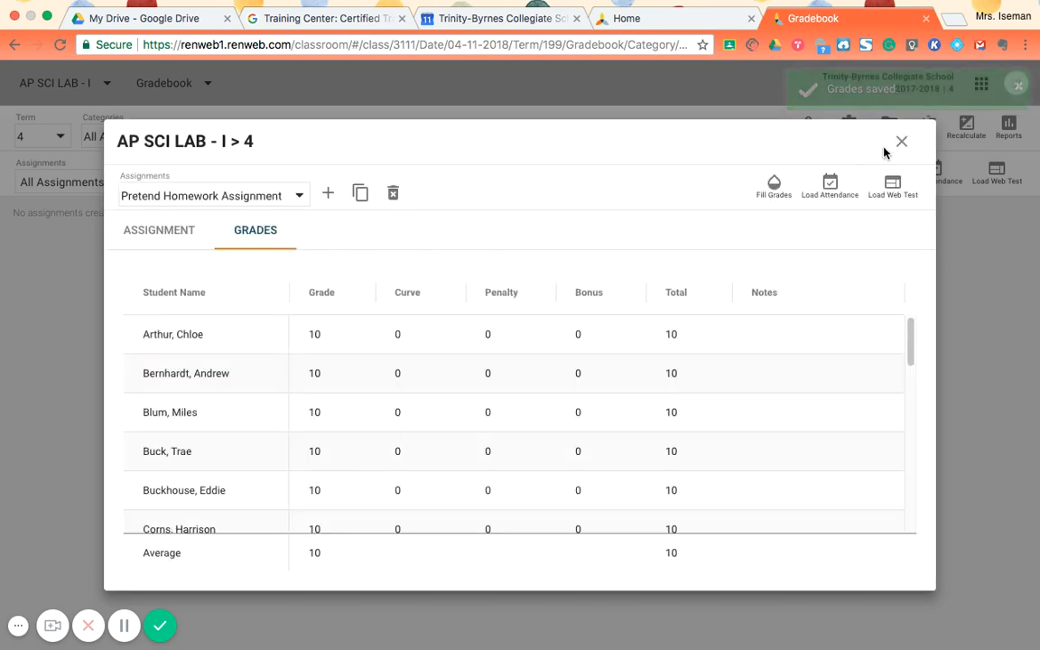
# - Set the second listed student's grade on Pretend Homework Assignment to 8
pyautogui.click(368, 372)
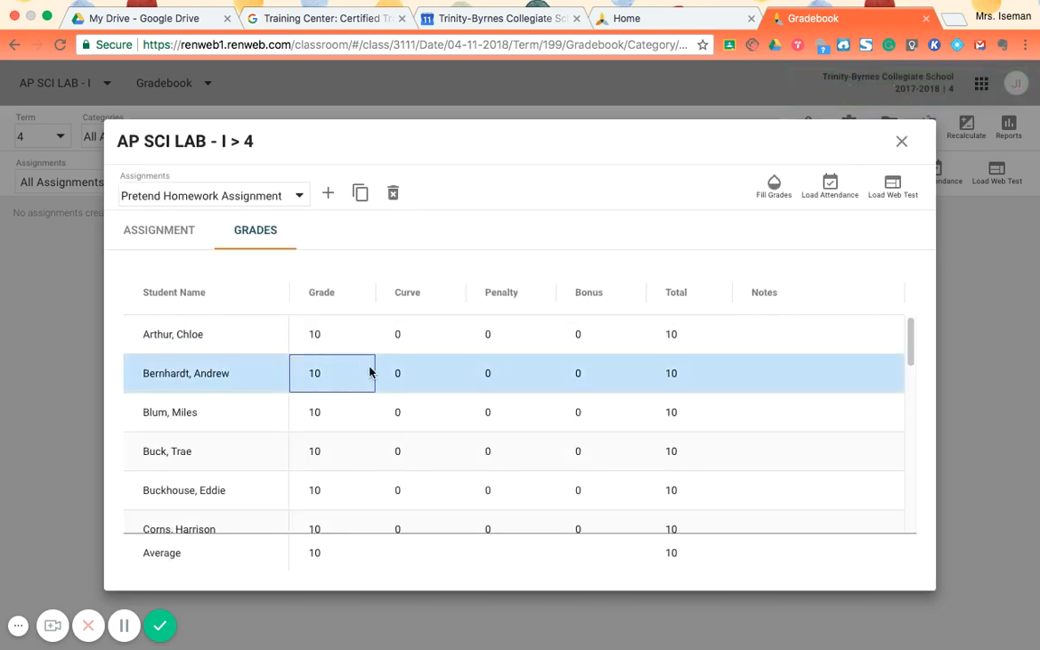
pyautogui.write('8')
pyautogui.press('Return')
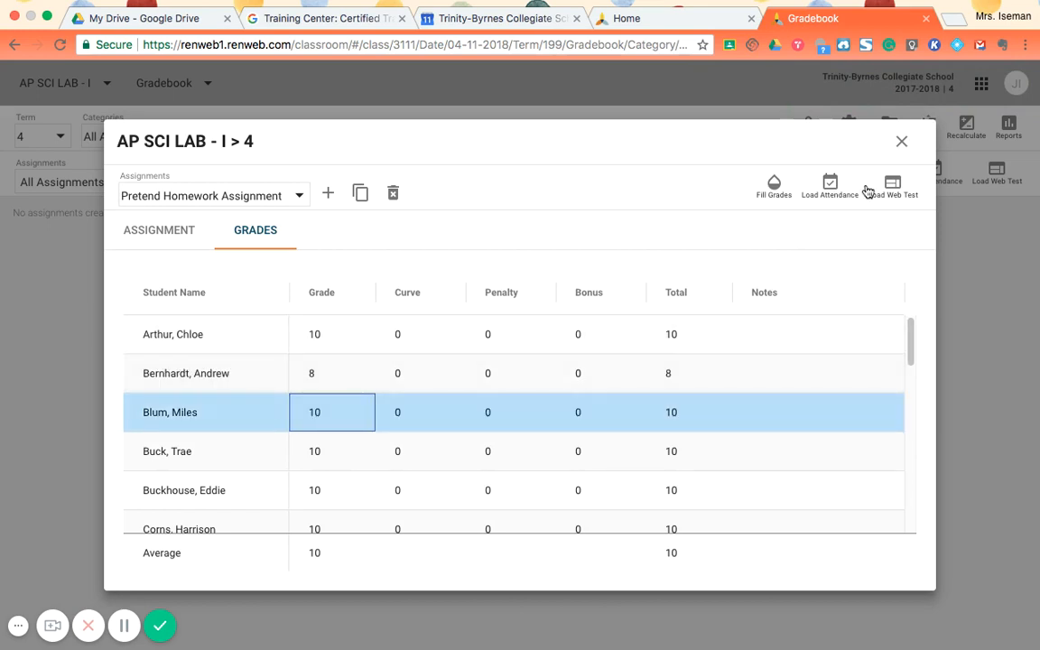
# - Try to load grades from attendance for Tuesday, Apr 10, 2018, with Absent 1, Tardy 2 and Present 3
pyautogui.click(829, 185)
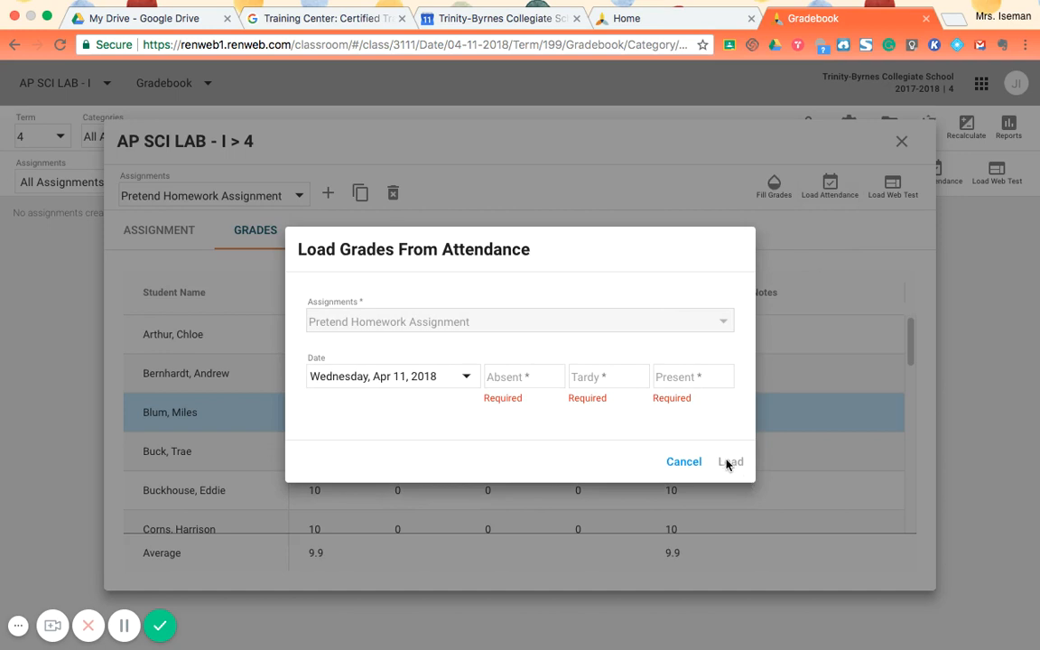
pyautogui.click(465, 380)
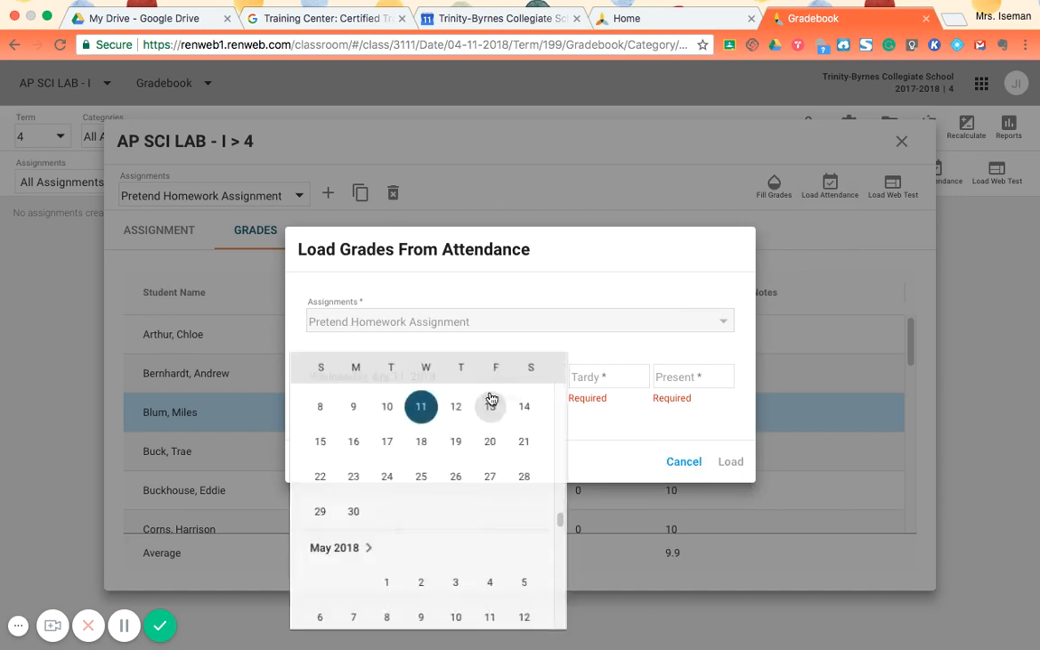
pyautogui.click(390, 473)
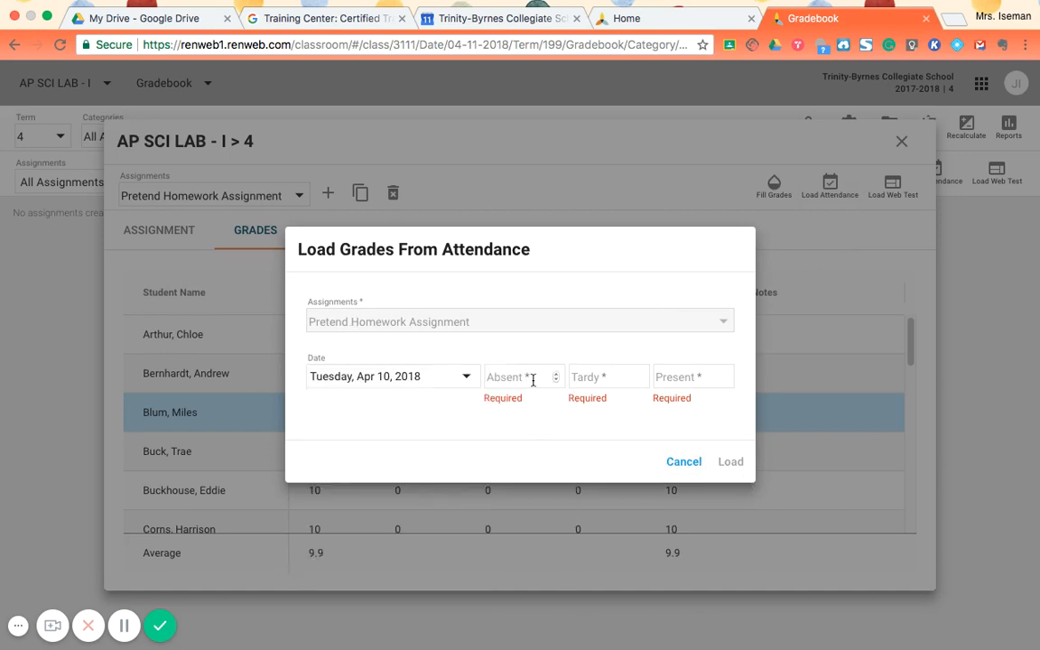
pyautogui.click(528, 378)
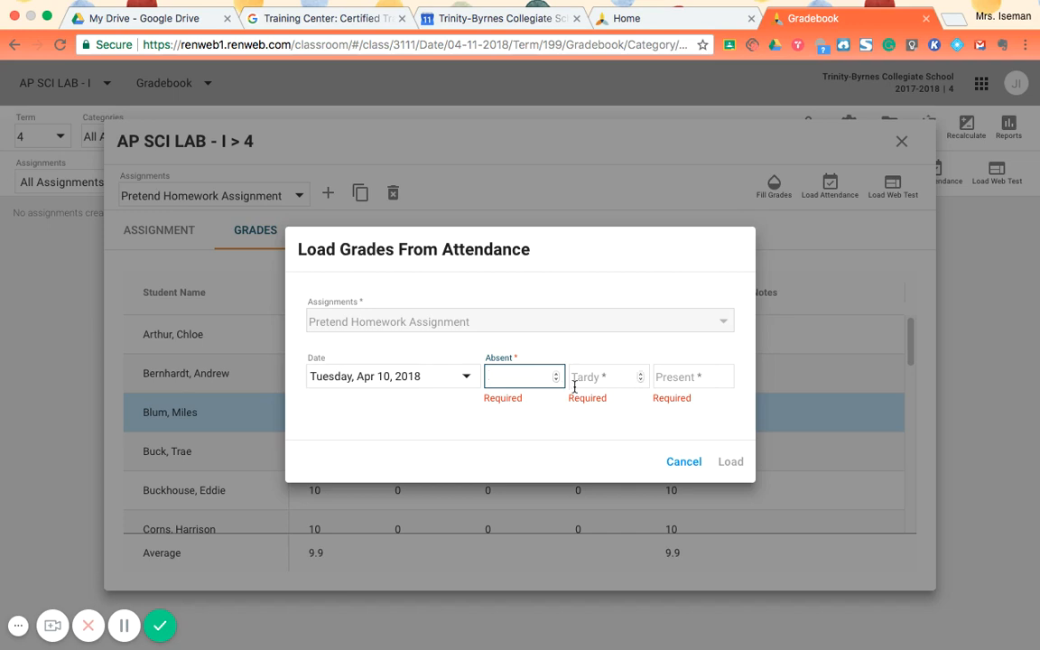
pyautogui.write('1')
pyautogui.press('Tab')
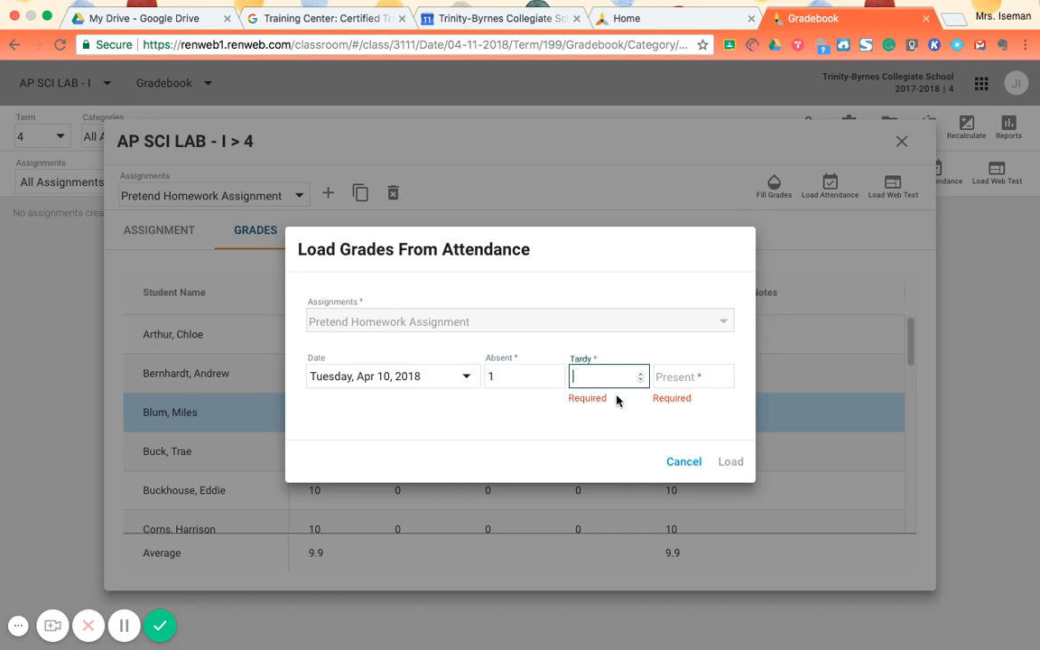
pyautogui.write('2')
pyautogui.press('Tab')
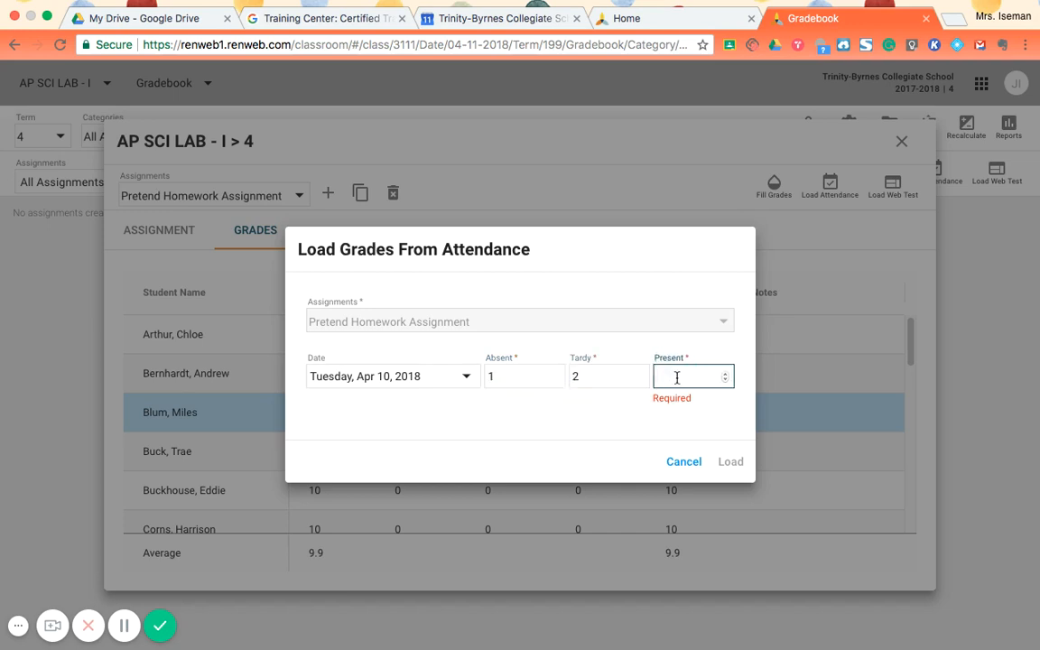
pyautogui.write('3')
pyautogui.click(748, 463)
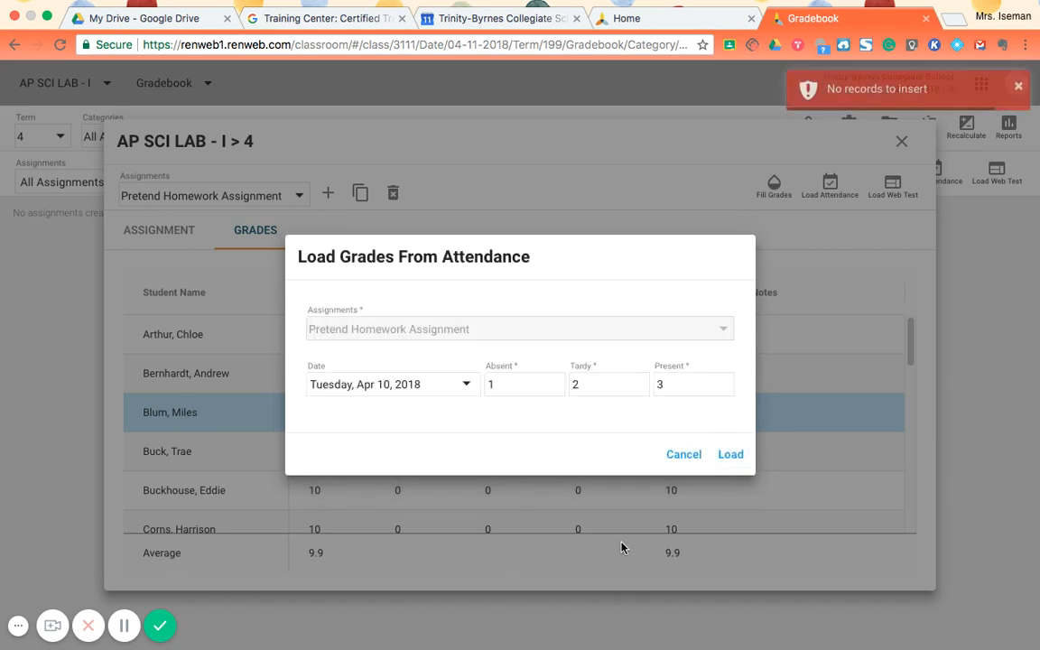
# - Try loading the attendance grades with Absent 0, Tardy 0 and Present 10, and cancel the dialog
pyautogui.click(512, 384)
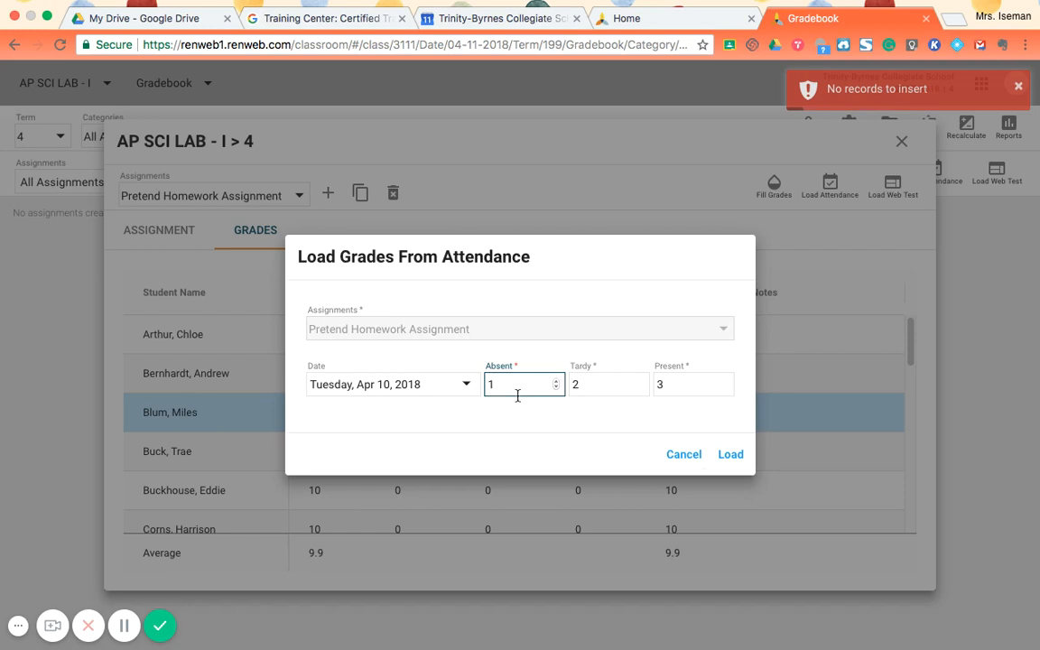
pyautogui.press('BackSpace')
pyautogui.write('0')
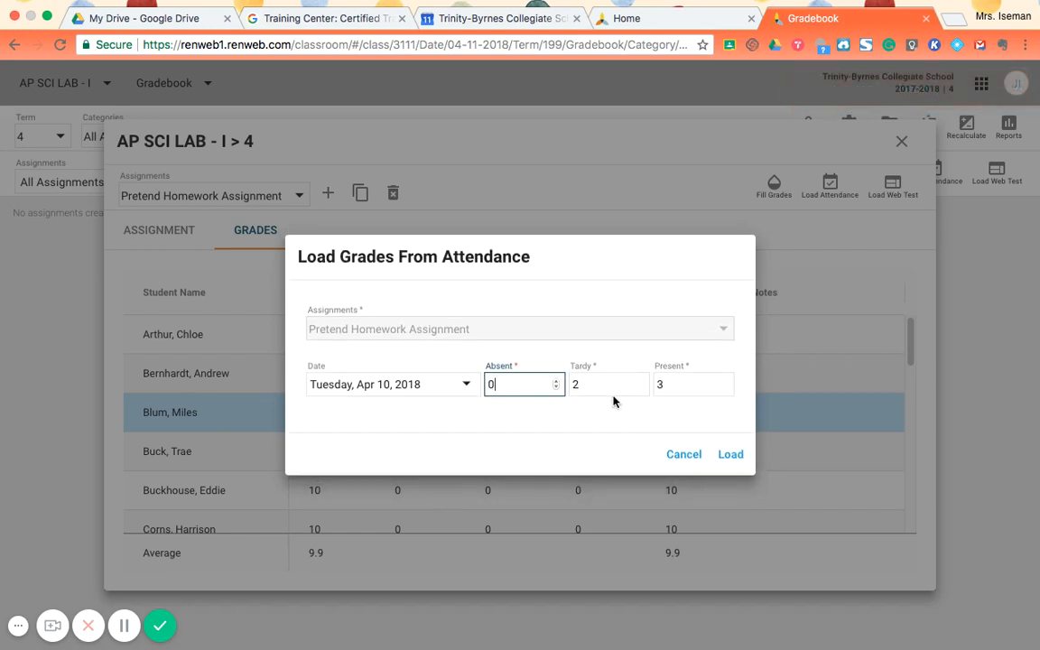
pyautogui.click(617, 384)
pyautogui.press('BackSpace')
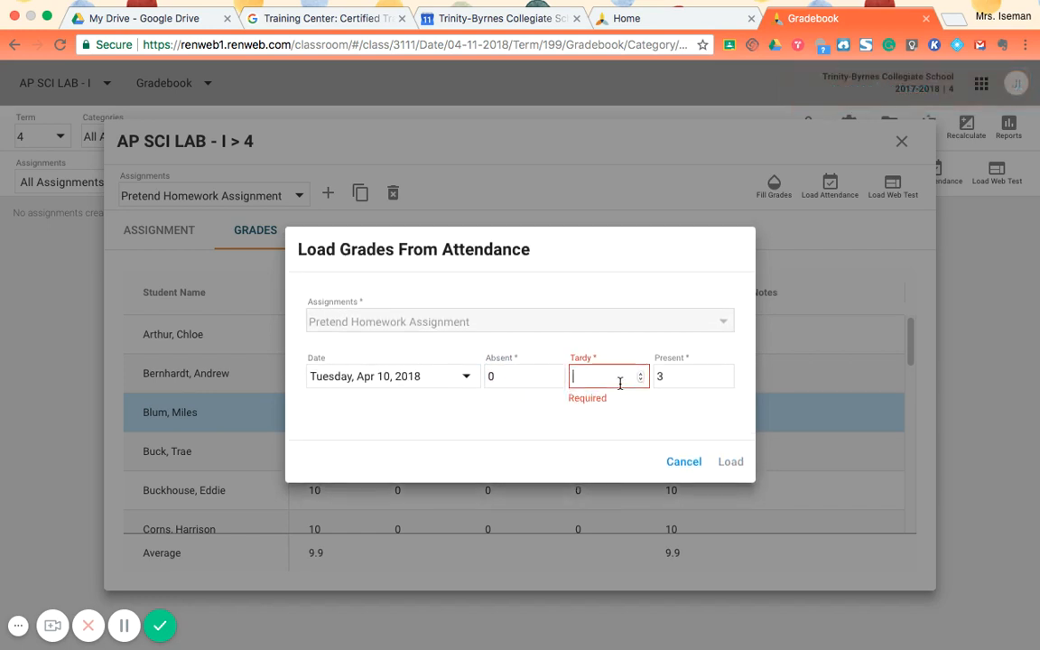
pyautogui.write('0')
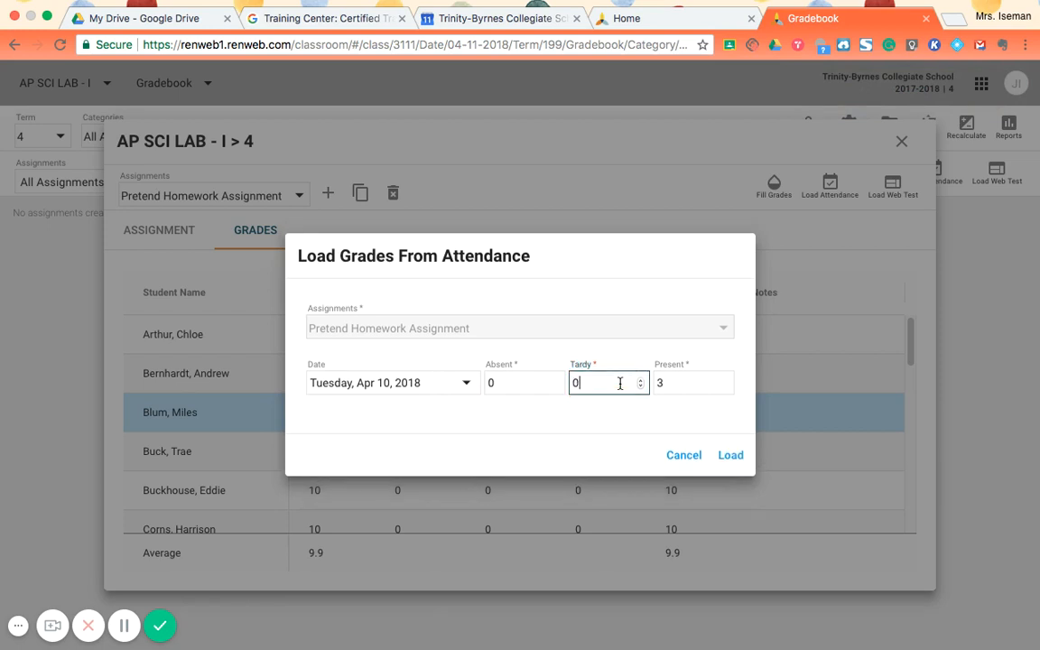
pyautogui.click(693, 392)
pyautogui.press('BackSpace')
pyautogui.write('10')
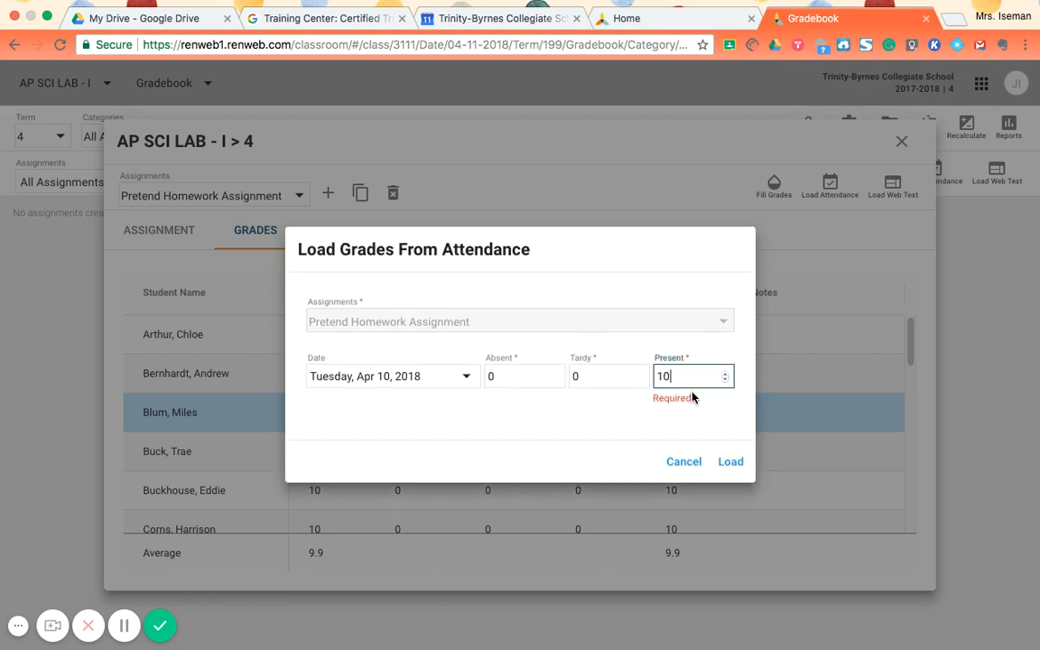
pyautogui.click(745, 463)
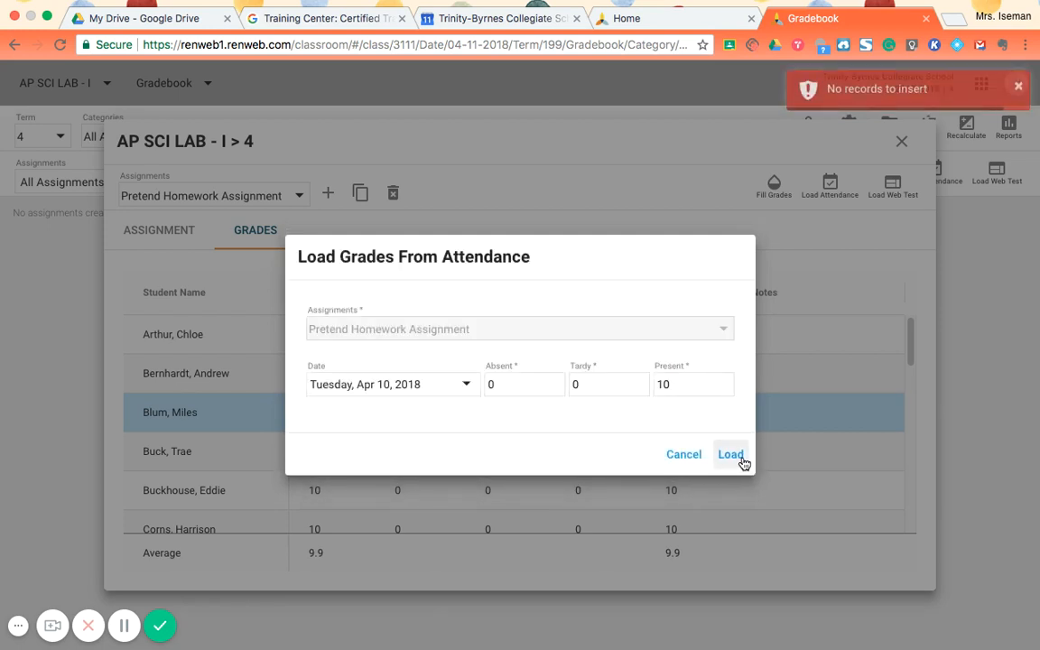
pyautogui.click(687, 456)
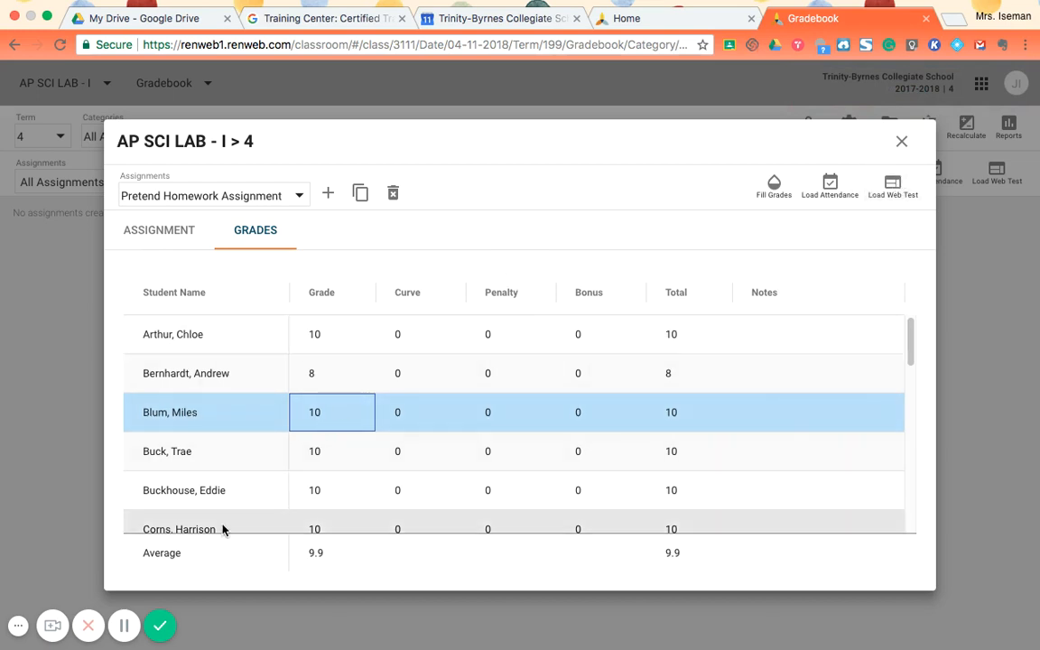
# - Close the assignment window and set the fourth listed student's Pretend Homework Assignment grade to 8 in the gradebook grid
pyautogui.click(903, 144)
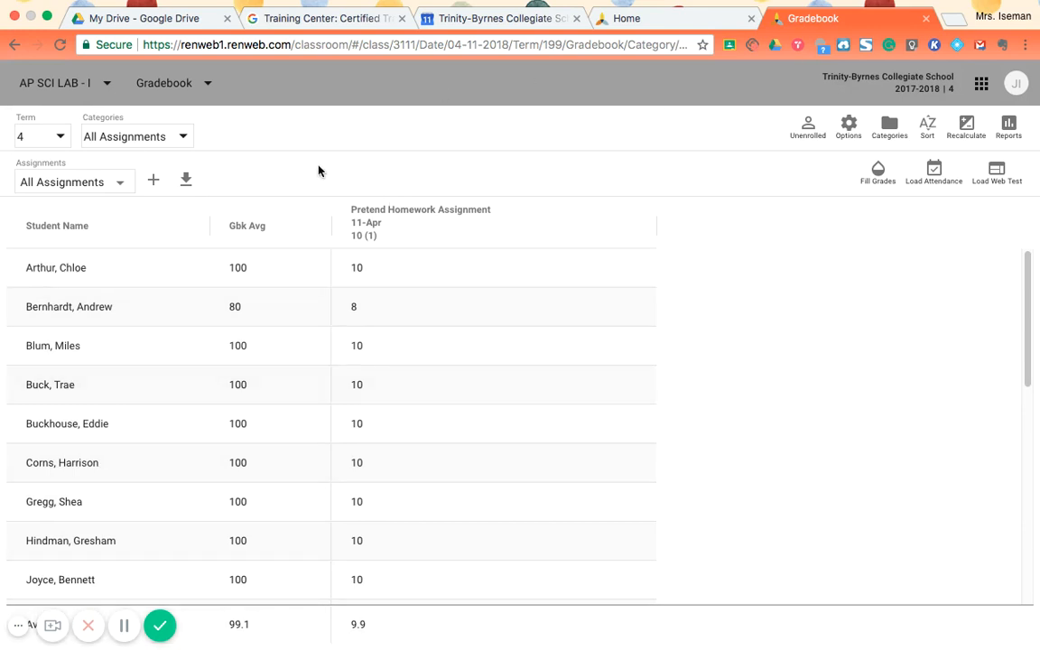
pyautogui.scroll(-7, 216, 412)
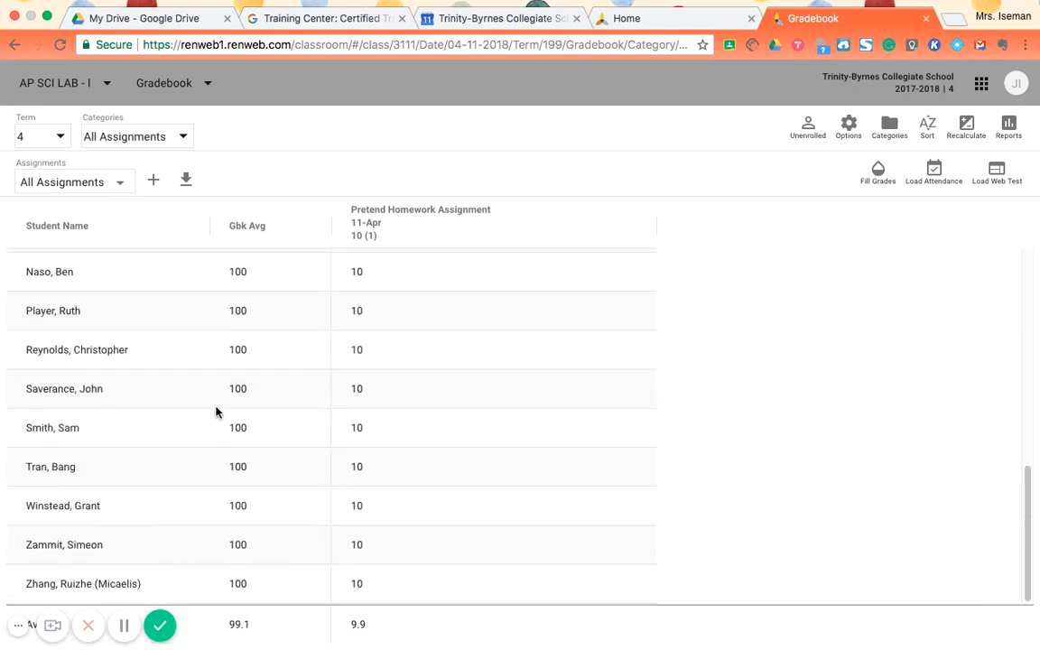
pyautogui.scroll(7, 216, 412)
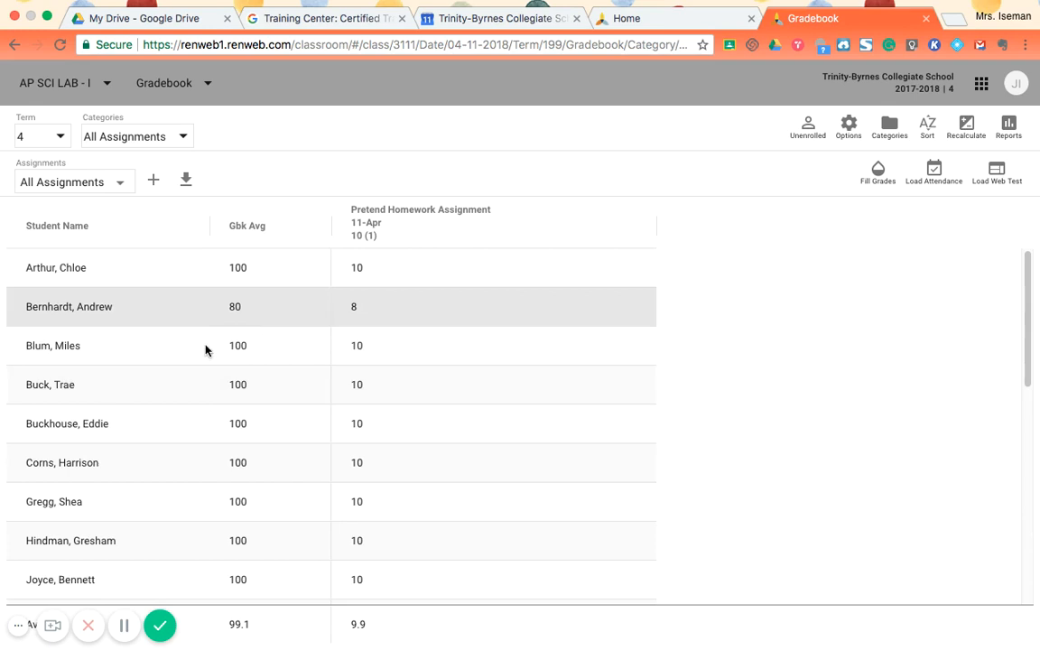
pyautogui.click(409, 281)
pyautogui.click(492, 383)
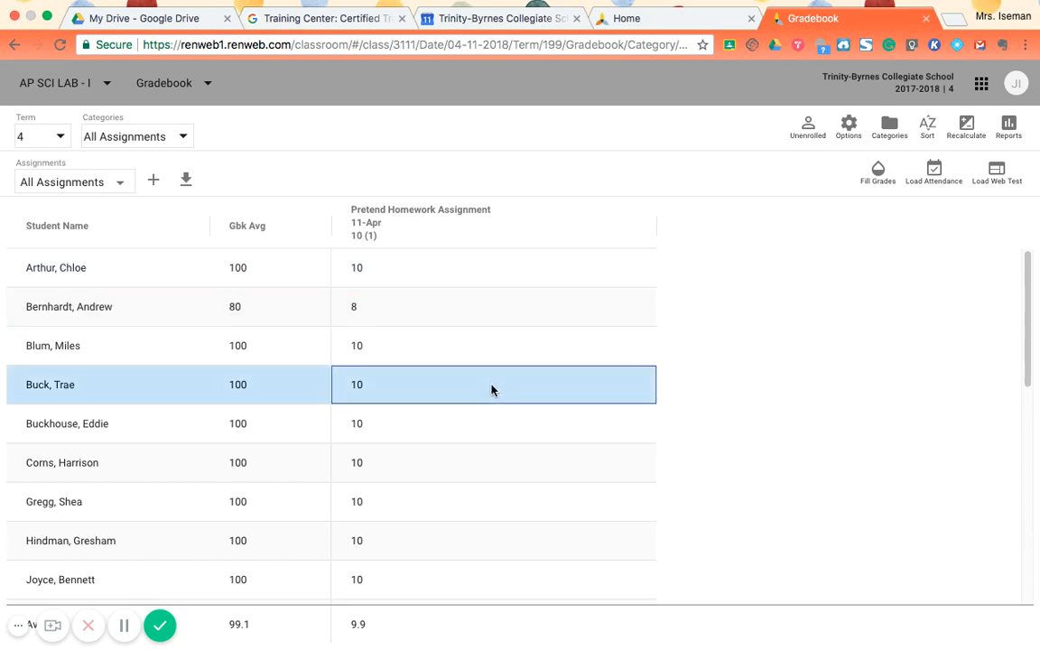
pyautogui.write('8')
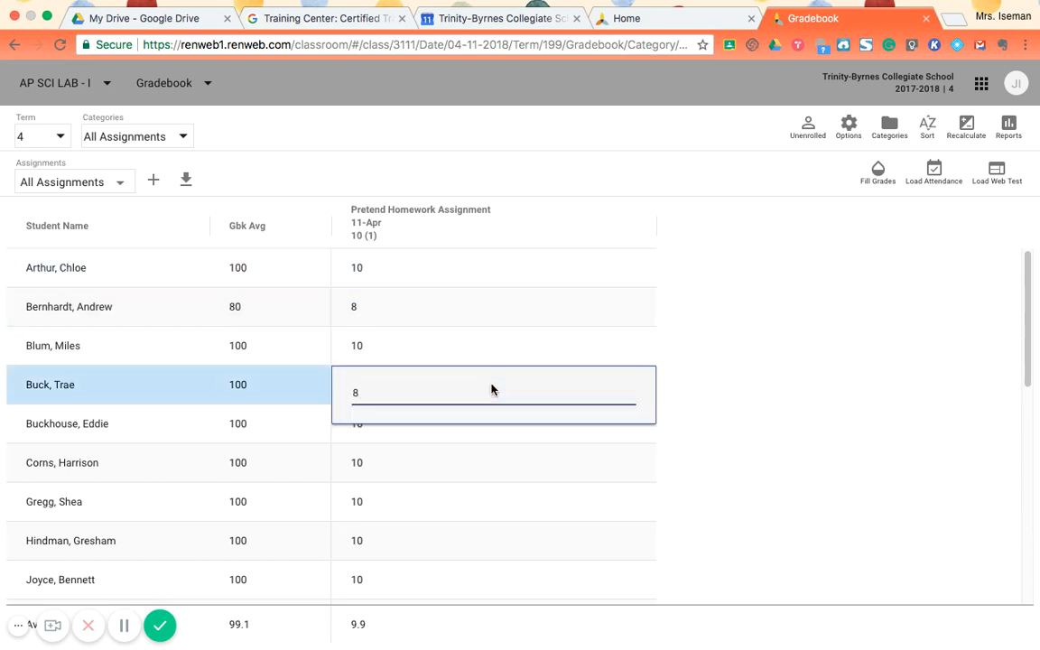
pyautogui.press('Return')
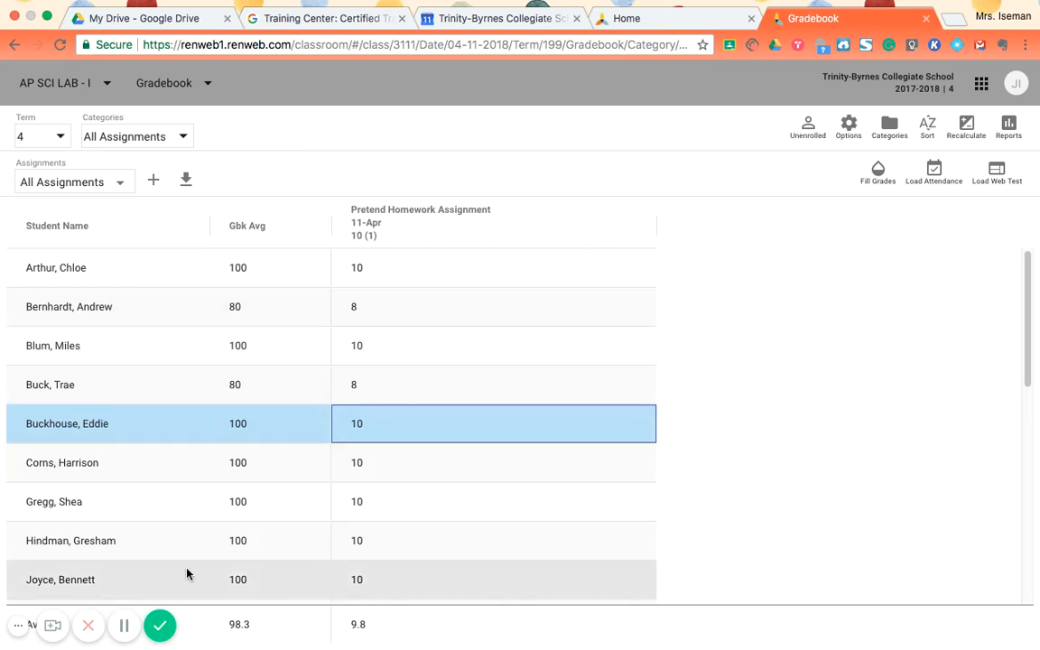
pyautogui.click(86, 632)
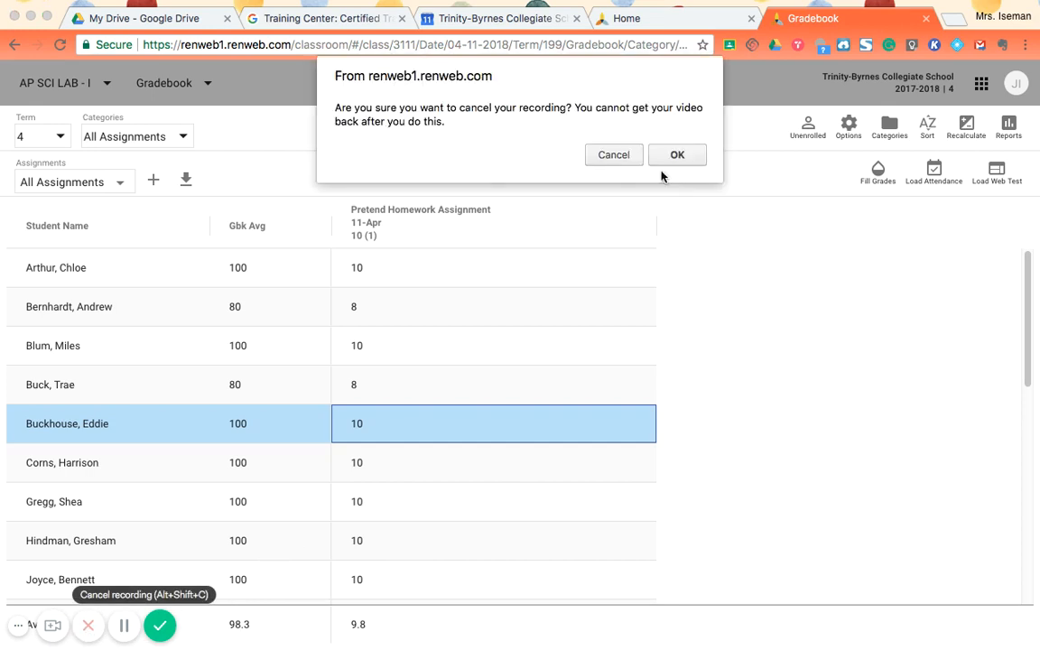